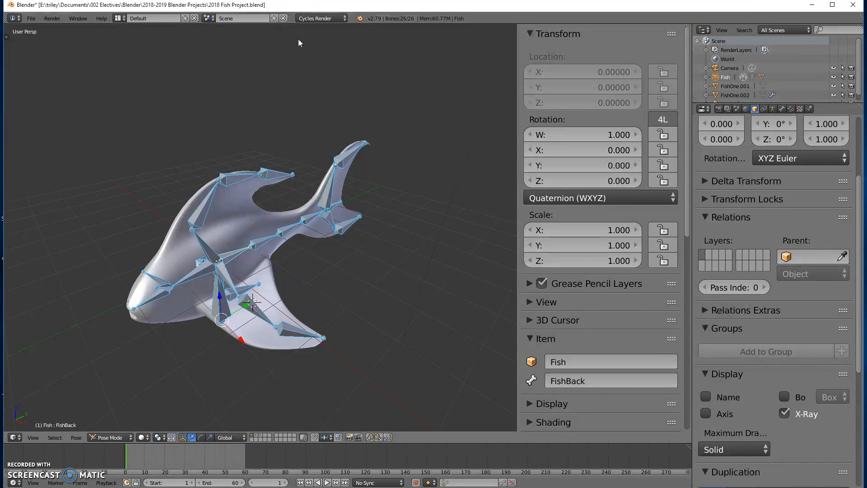
# Insert LocRotScale keyframes for the fish's current pose at frame 1 and at frame 30
pyautogui.press('i')
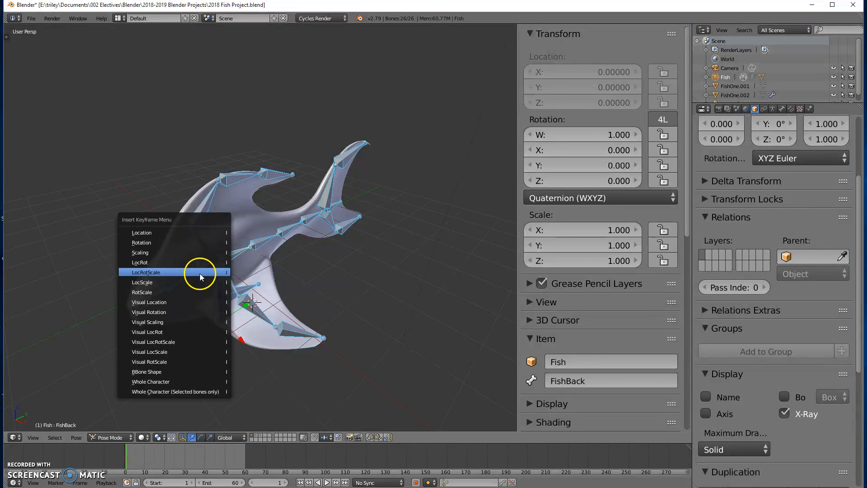
pyautogui.click(150, 273)
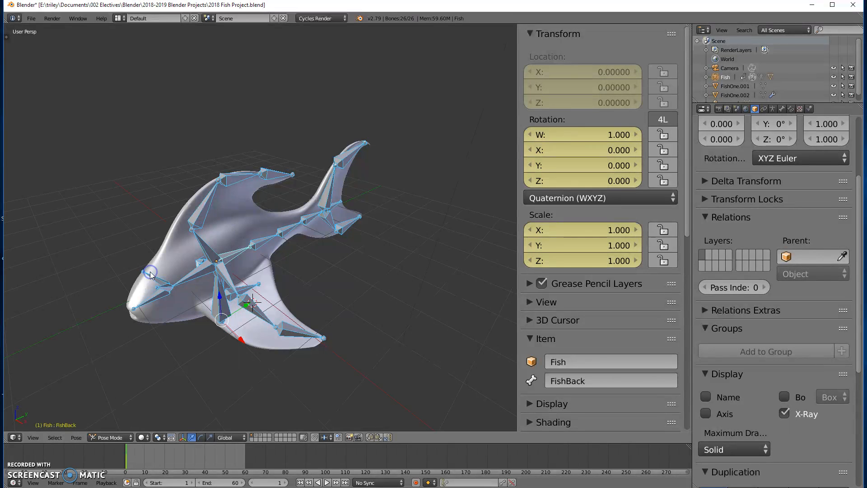
pyautogui.click(184, 458)
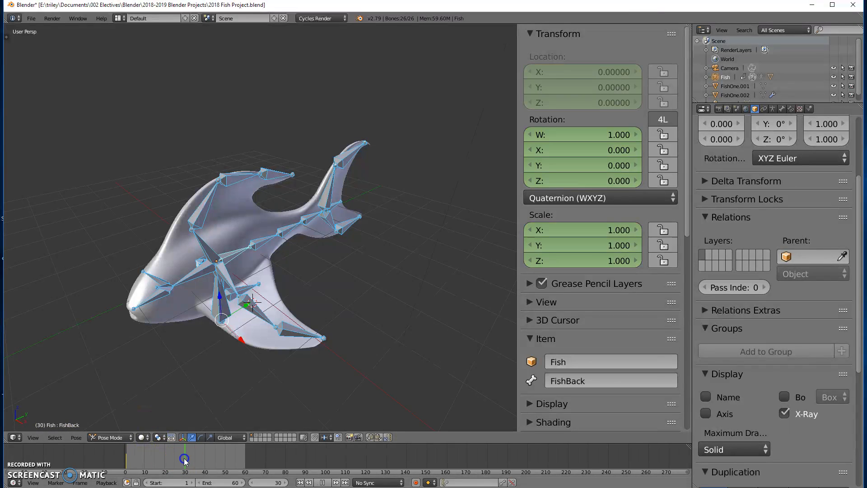
pyautogui.press('i')
pyautogui.click(227, 251)
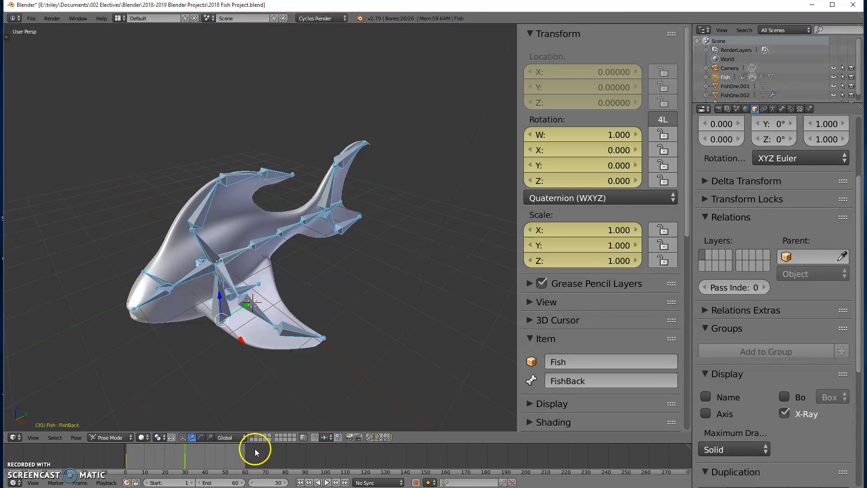
# Go to frame 60 and insert a LocRot keyframe for the pose
pyautogui.click(245, 459)
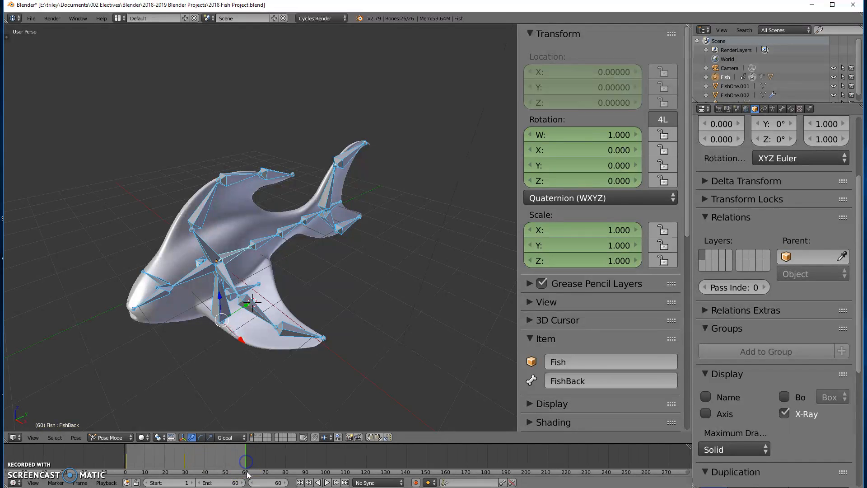
pyautogui.press('i')
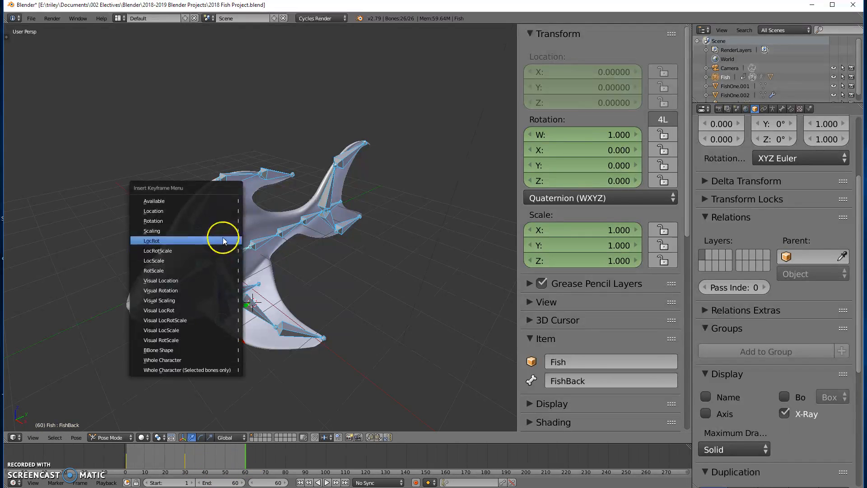
pyautogui.click(220, 239)
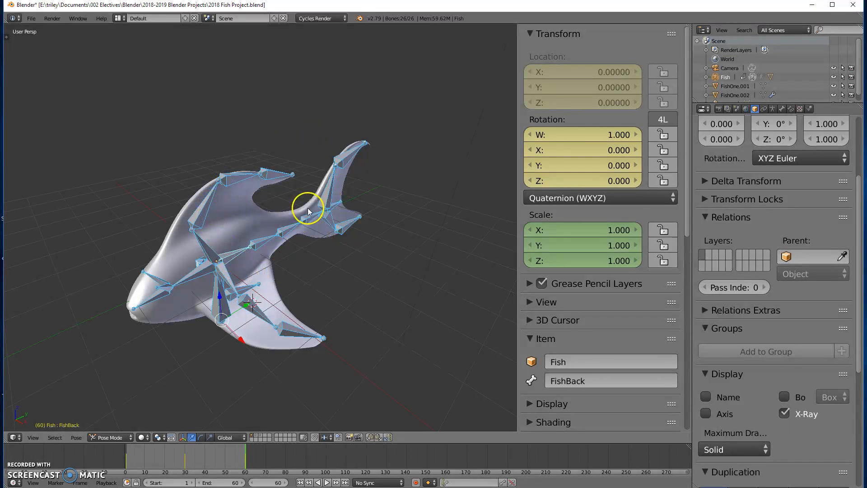
# Play the animation and return to frame 1
pyautogui.hotkey('alt', 'a')
pyautogui.click(127, 457)
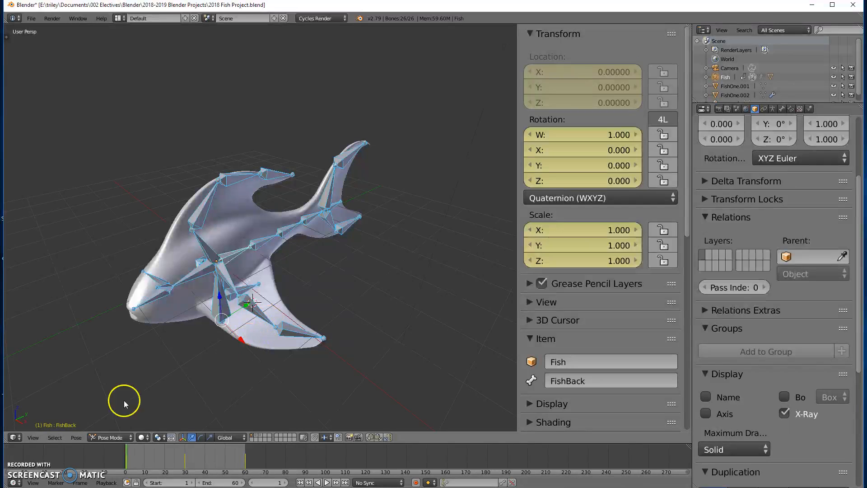
# Add the current pose to the pose library as a new pose
pyautogui.click(77, 437)
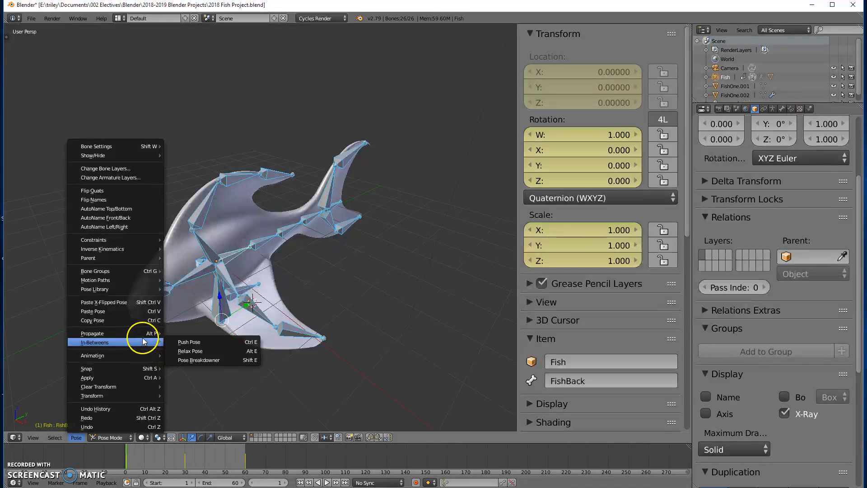
pyautogui.moveTo(140, 336)
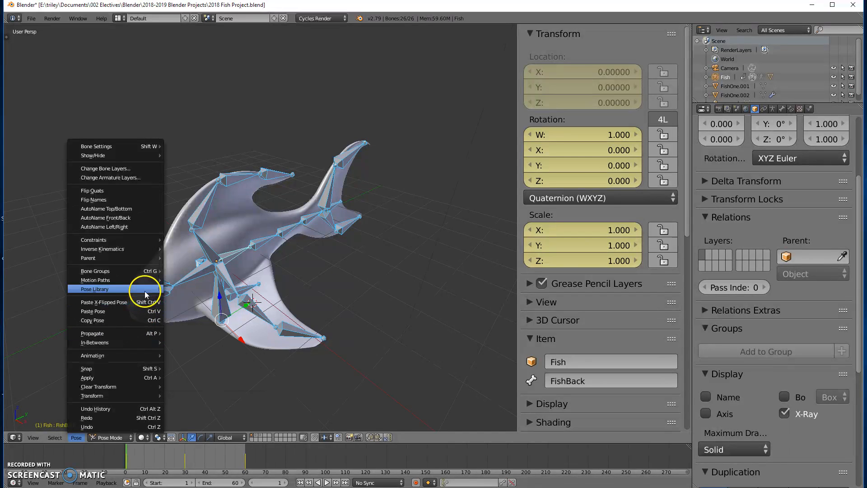
pyautogui.moveTo(144, 289)
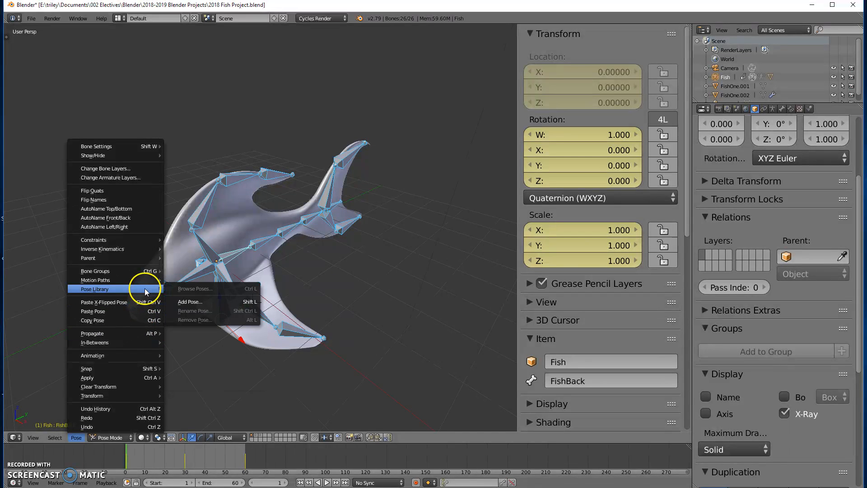
pyautogui.click(194, 302)
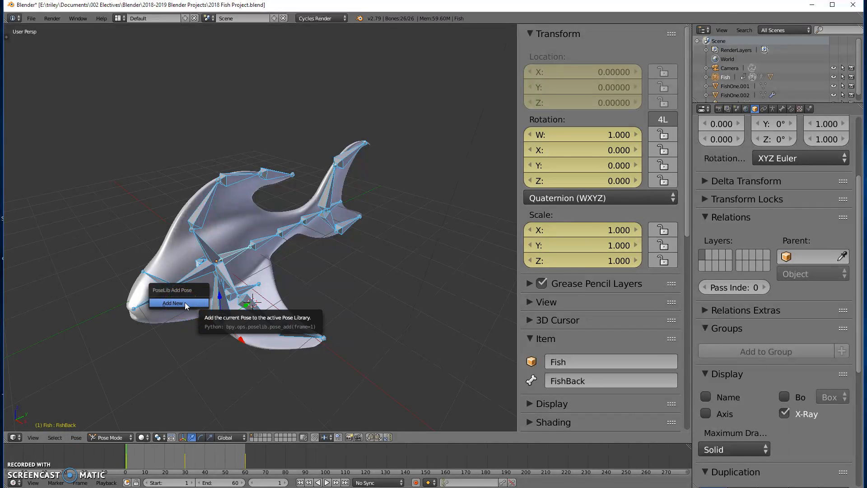
pyautogui.click(186, 304)
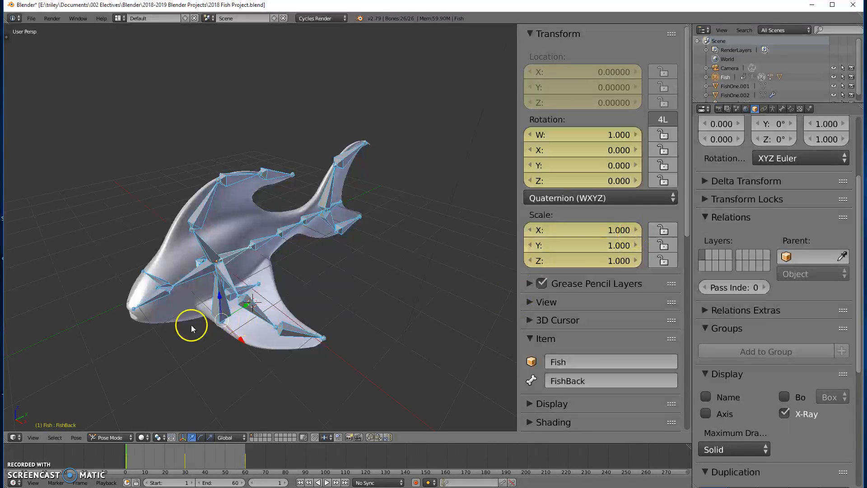
# Browse the pose library poses interactively and open the tool shelf to review the pose tools
pyautogui.click(75, 440)
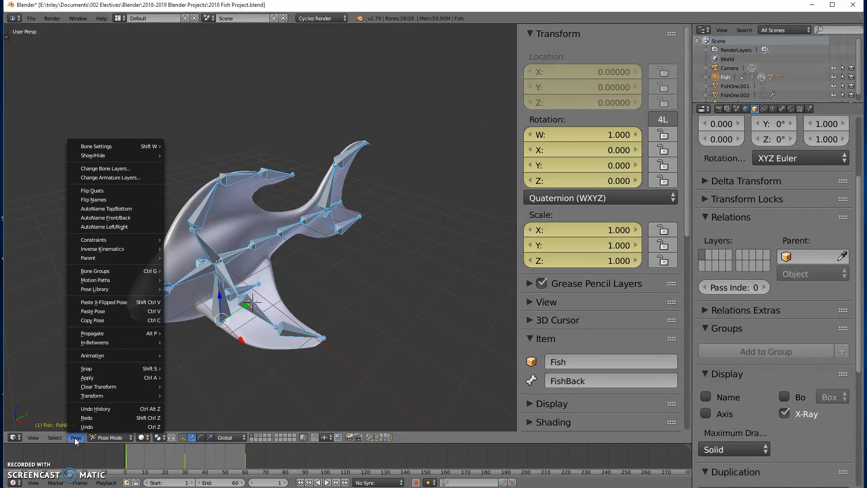
pyautogui.moveTo(127, 292)
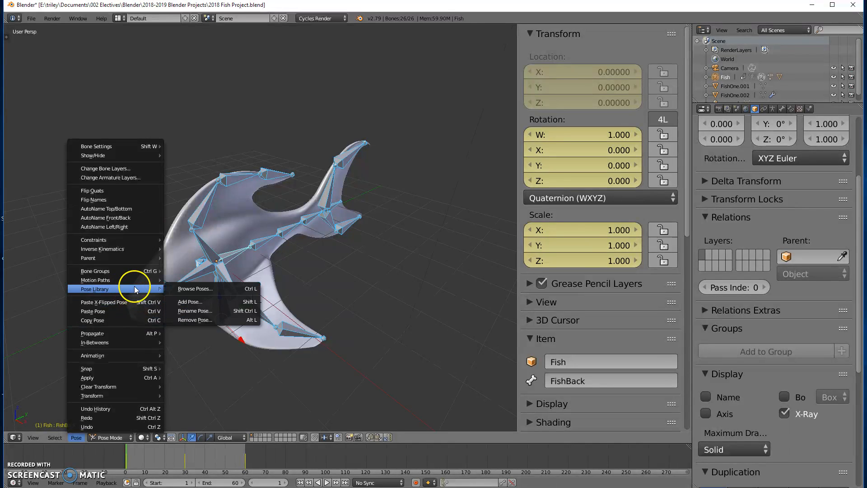
pyautogui.click(221, 289)
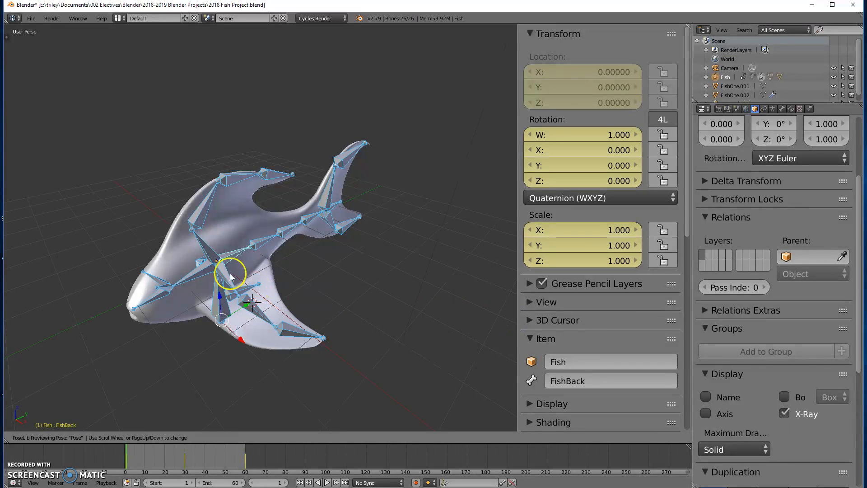
pyautogui.click(10, 38)
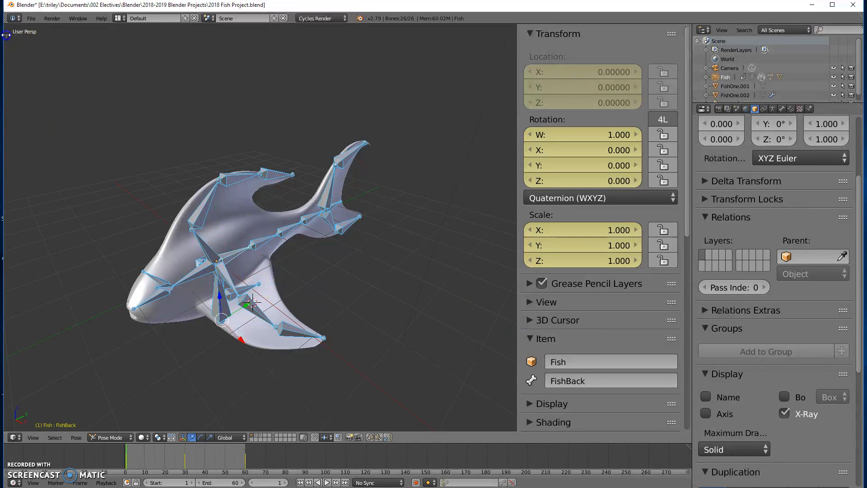
pyautogui.click(6, 37)
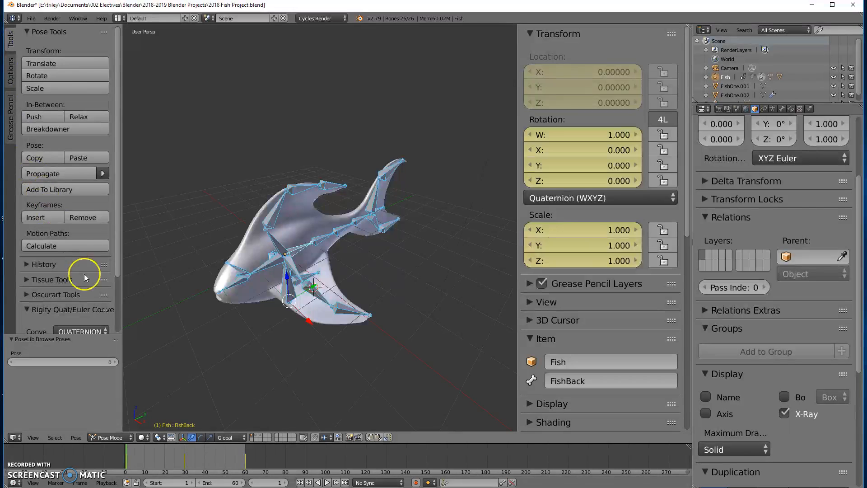
pyautogui.scroll(-1, 86, 316)
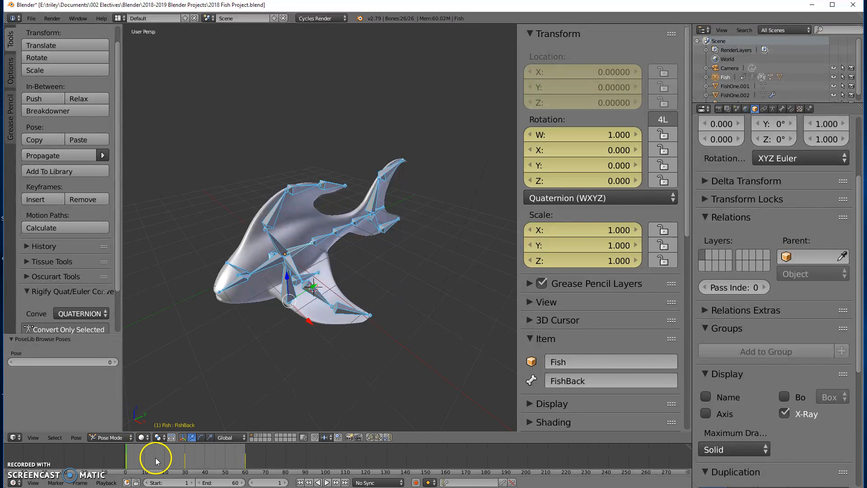
# At frame 15, rotate the FishBack bone about 1.3° in top orthographic view and insert a LocRotScale keyframe
pyautogui.moveTo(153, 459); pyautogui.dragTo(160, 459)
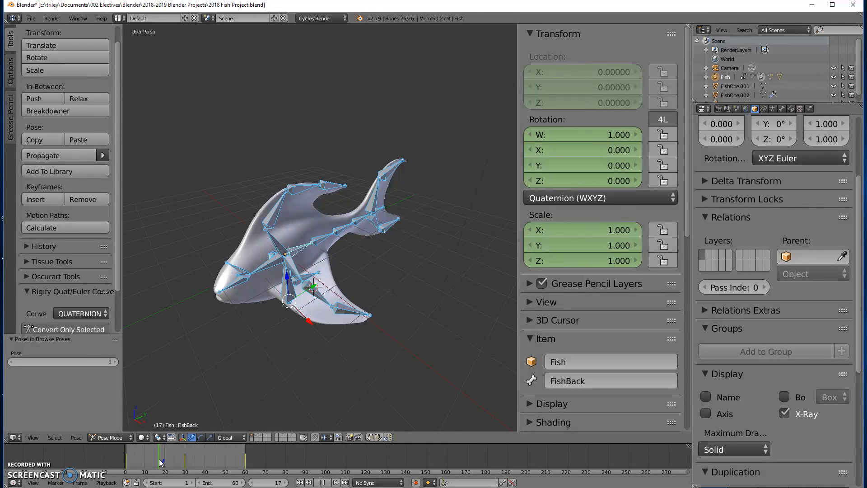
pyautogui.click(155, 462)
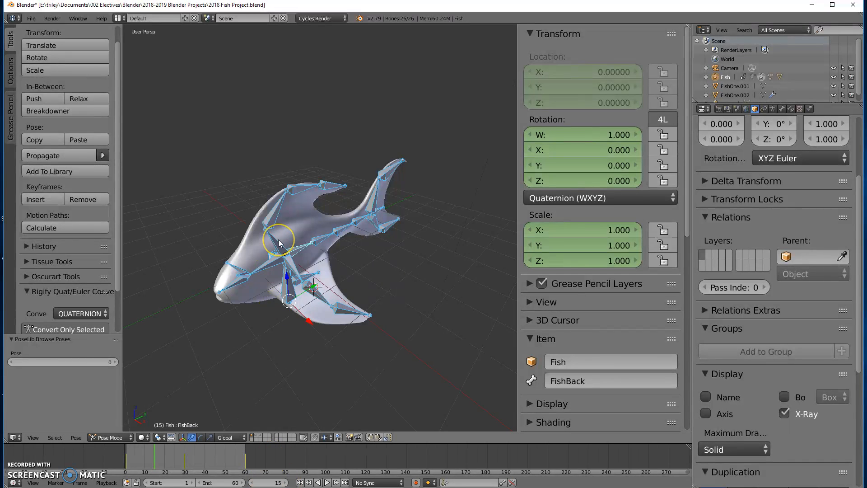
pyautogui.press('KP_7')
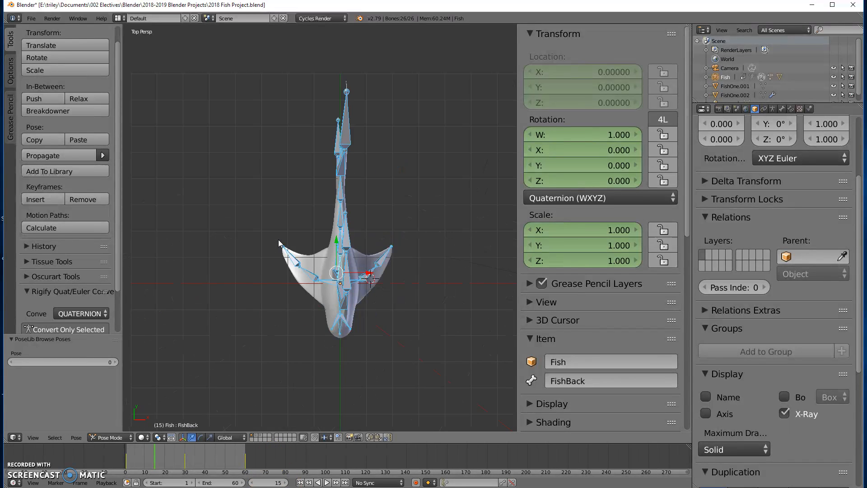
pyautogui.press('KP_5')
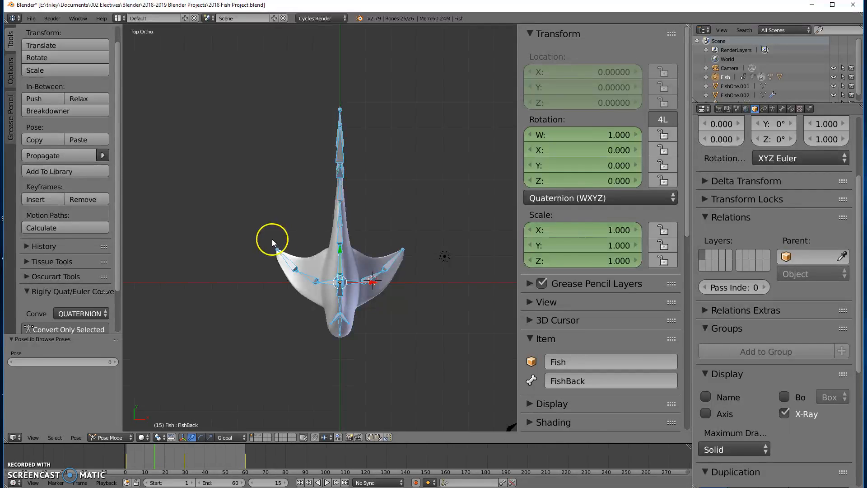
pyautogui.scroll(4, 412, 213)
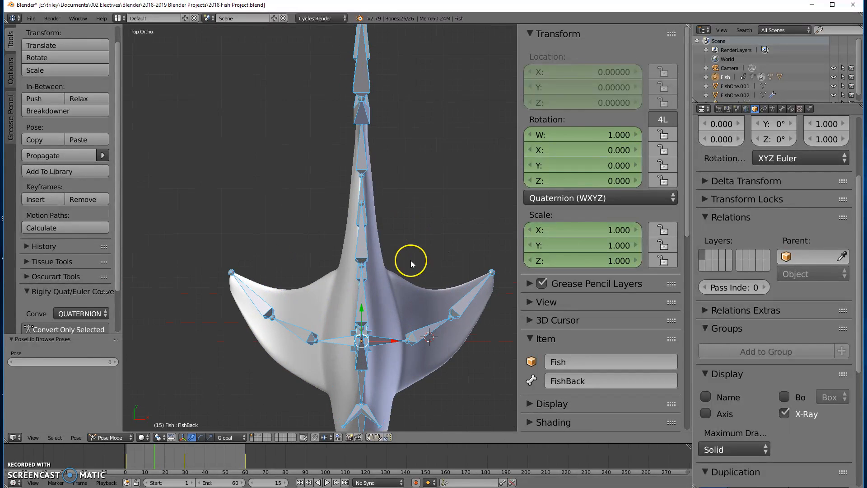
pyautogui.keyDown('shift'); pyautogui.moveTo(351, 252); pyautogui.dragTo(236, 235, button='middle'); pyautogui.keyUp('shift')
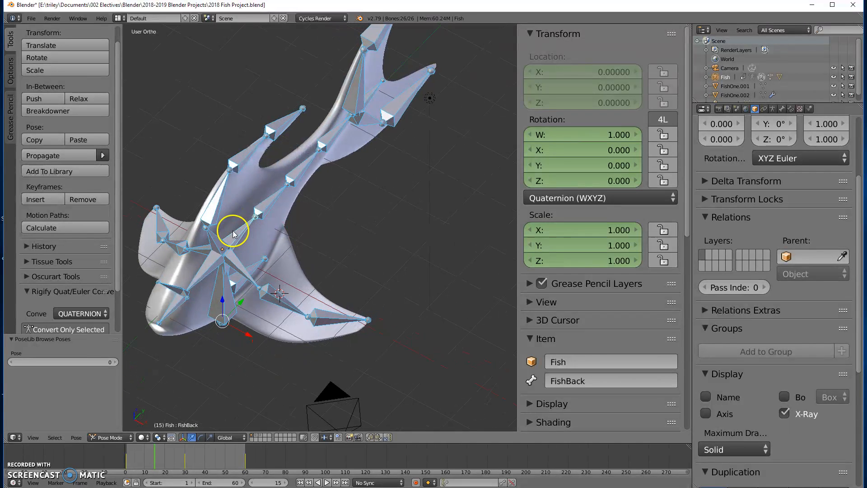
pyautogui.rightClick(235, 235)
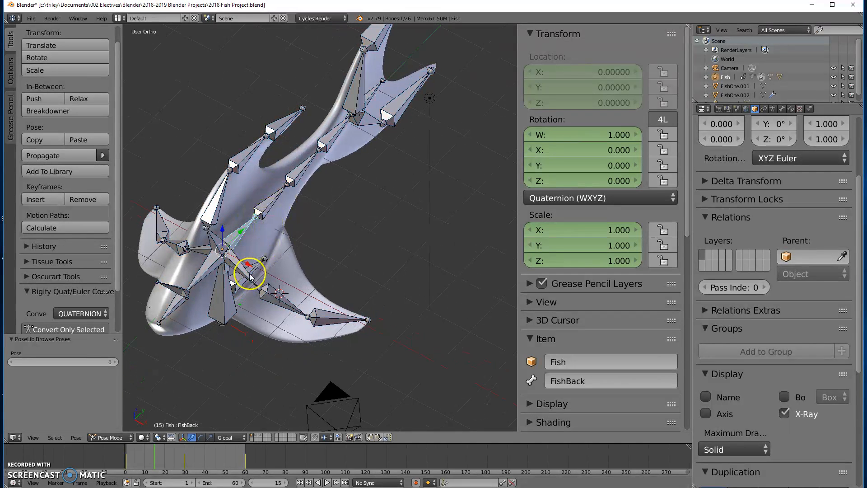
pyautogui.press('KP_1')
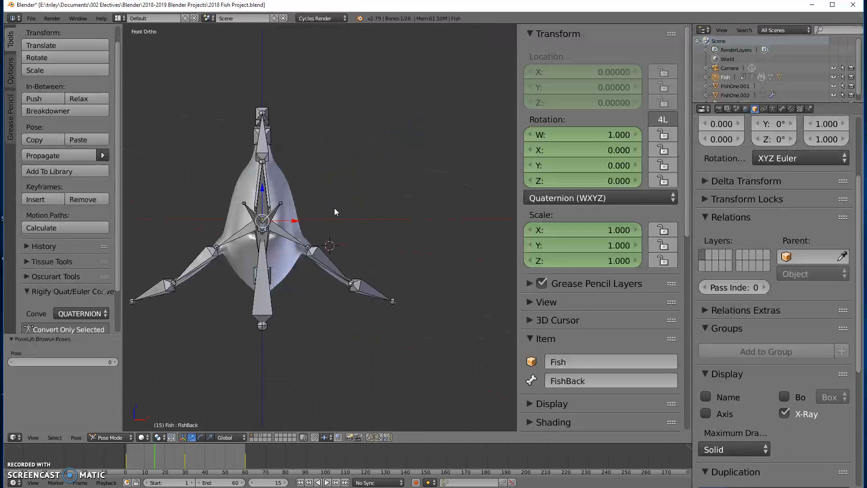
pyautogui.press('KP_7')
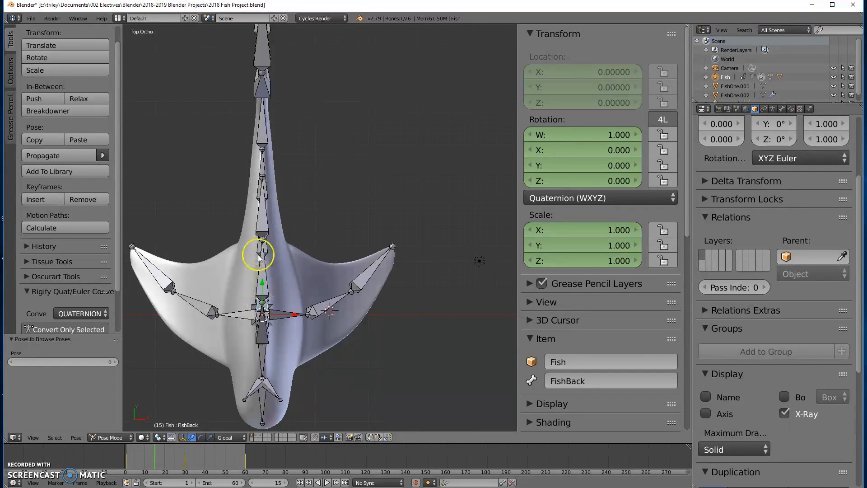
pyautogui.press('r')
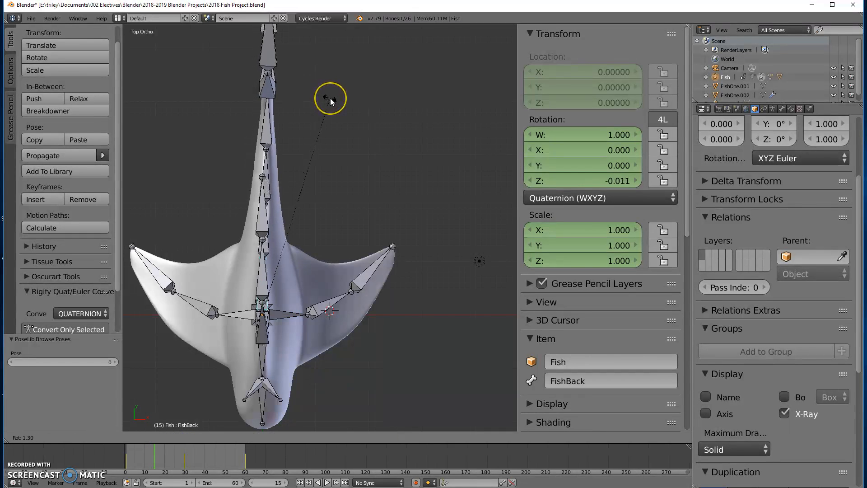
pyautogui.click(330, 99)
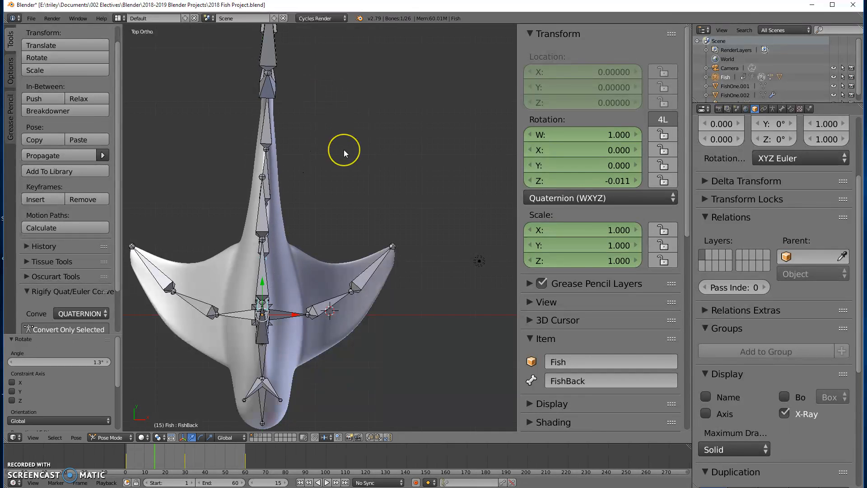
pyautogui.press('i')
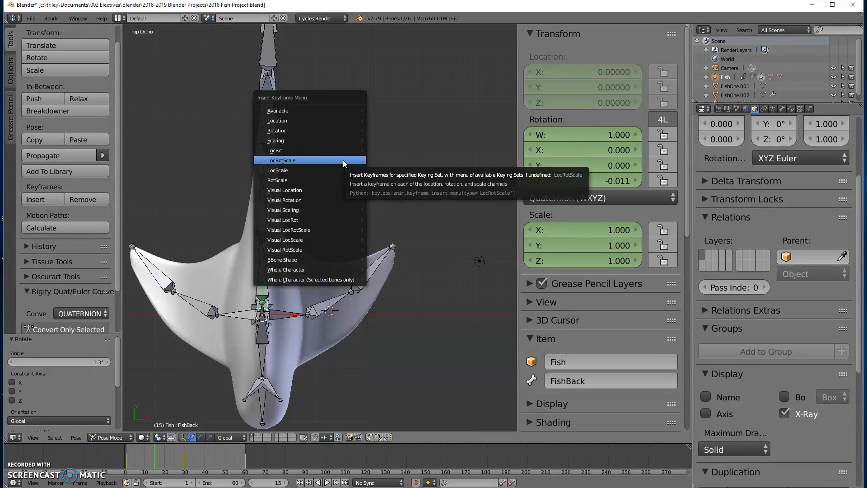
pyautogui.click(343, 160)
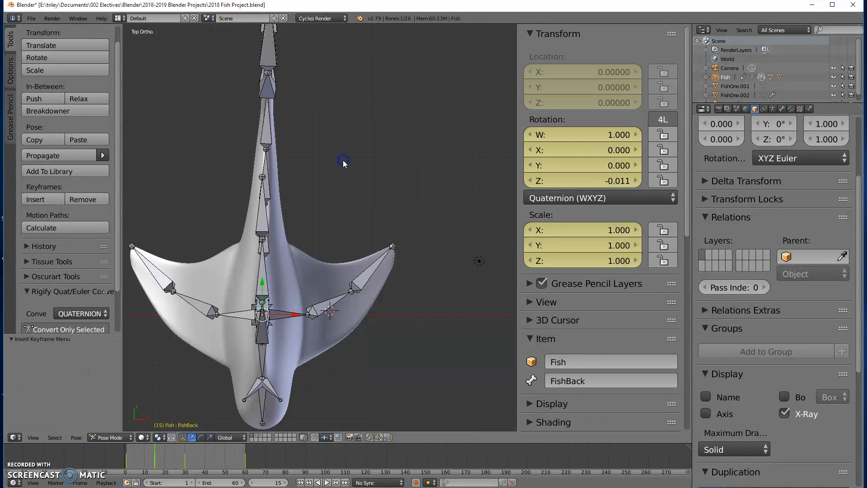
# Select the FishTail bone, rotate it about 1.28° and insert a keyframe for it
pyautogui.rightClick(264, 243)
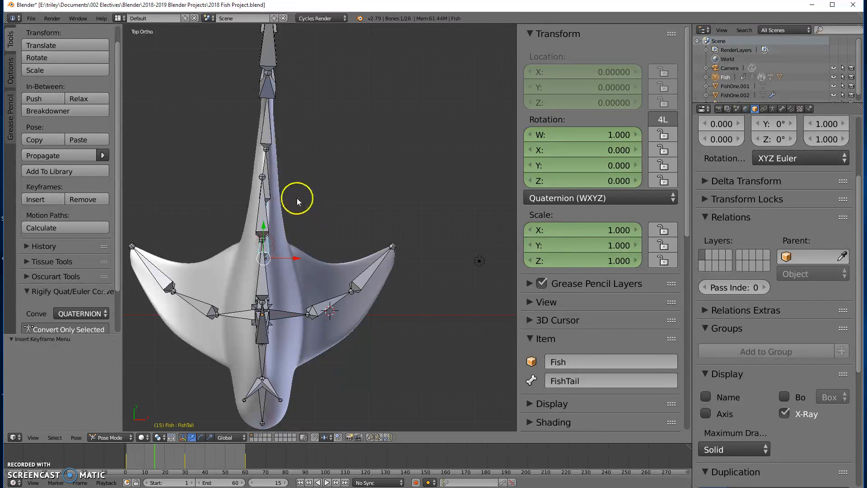
pyautogui.press('r')
pyautogui.click(319, 170)
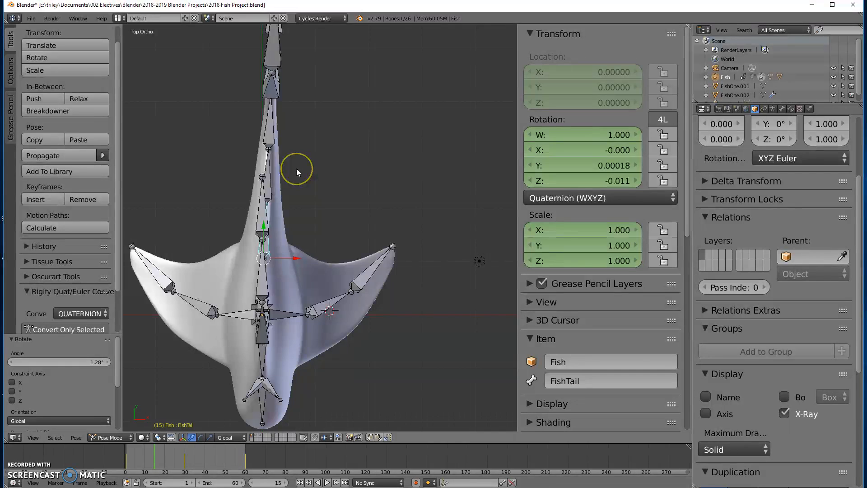
pyautogui.press('i')
pyautogui.click(296, 169)
# Select the FishTail.001 bone, rotate it about 4.75° and insert a LocRotScale keyframe at frame 15
pyautogui.rightClick(268, 179)
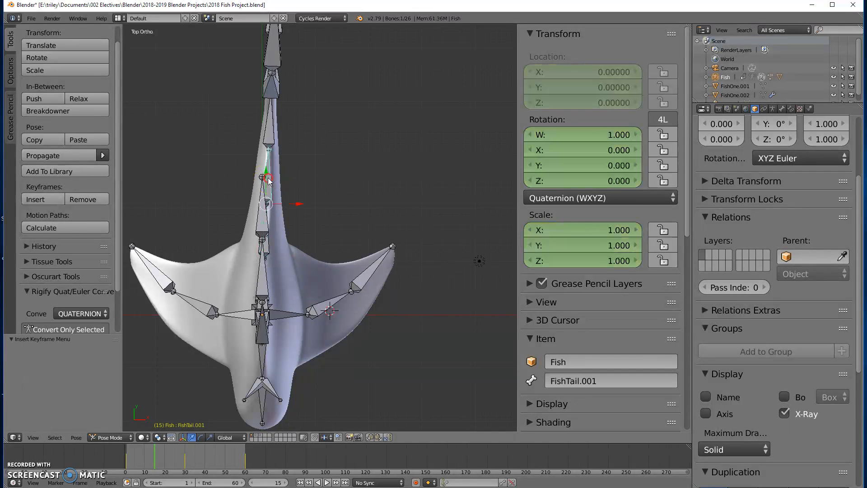
pyautogui.press('r')
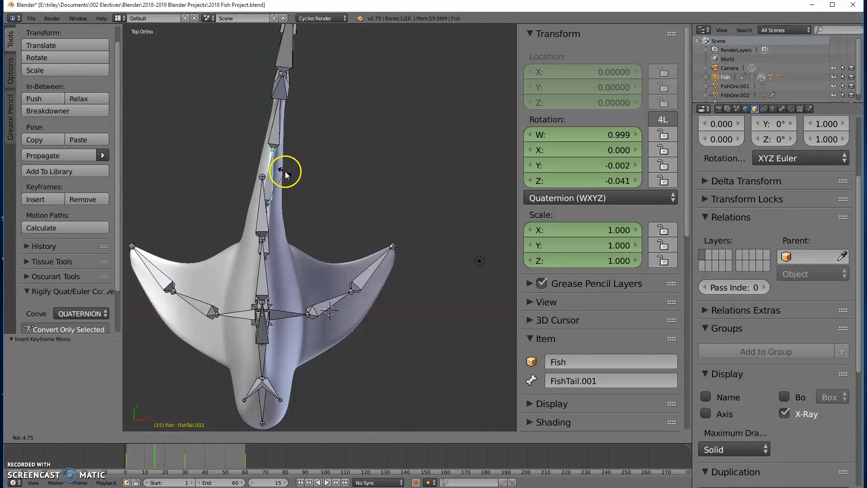
pyautogui.click(285, 176)
pyautogui.press('i')
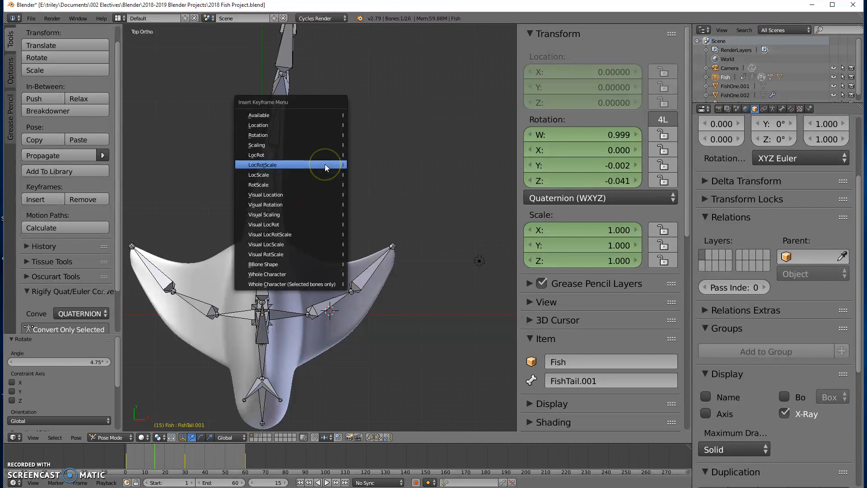
pyautogui.click(325, 165)
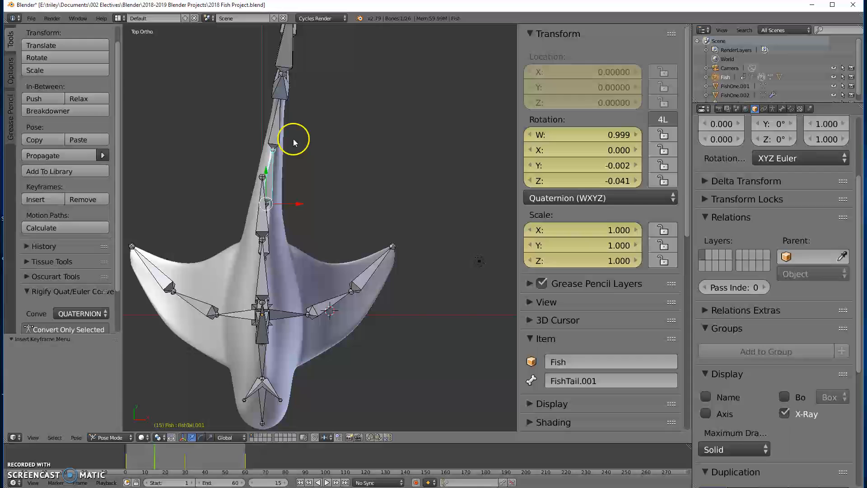
# Select the FishTailFin bone, rotate it about 2.1° and insert a LocRotScale keyframe for it
pyautogui.rightClick(276, 119)
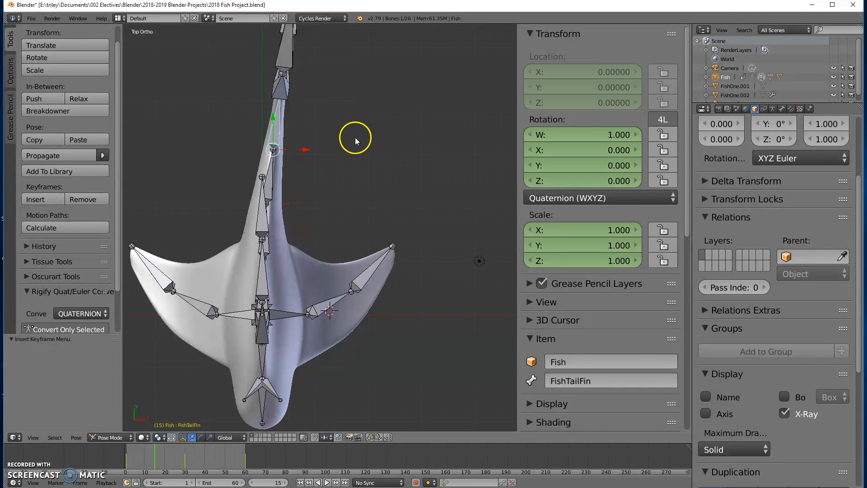
pyautogui.press('i')
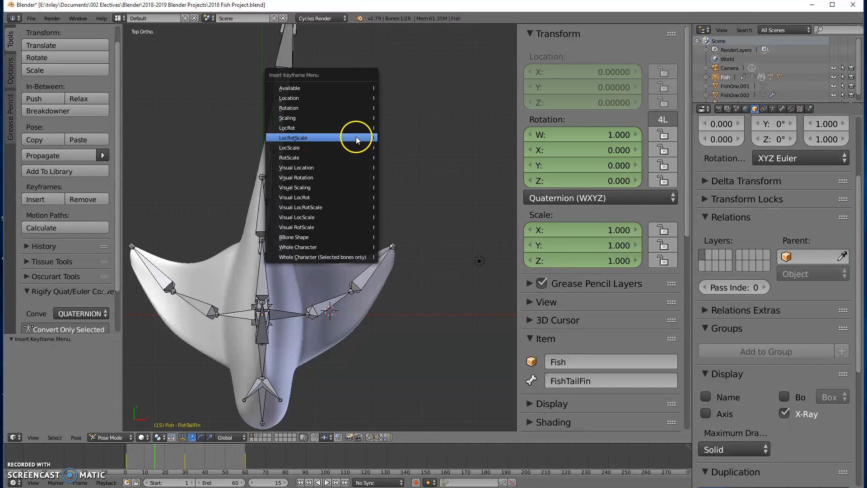
pyautogui.click(356, 137)
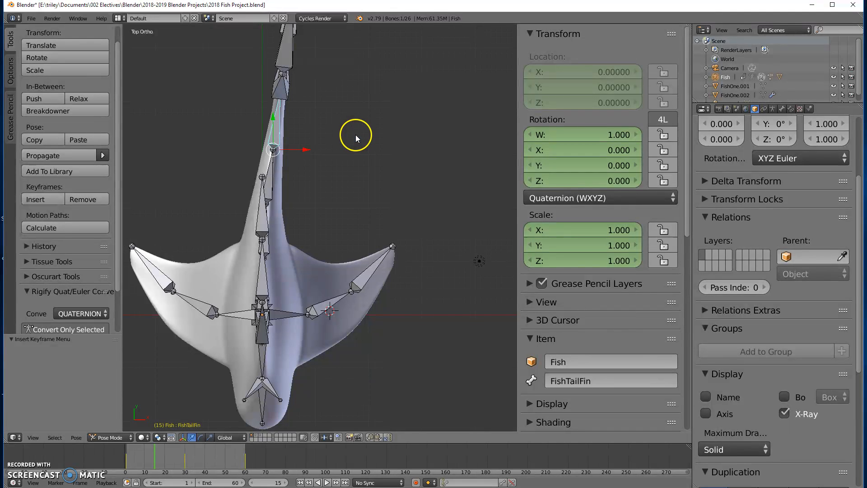
pyautogui.press('r')
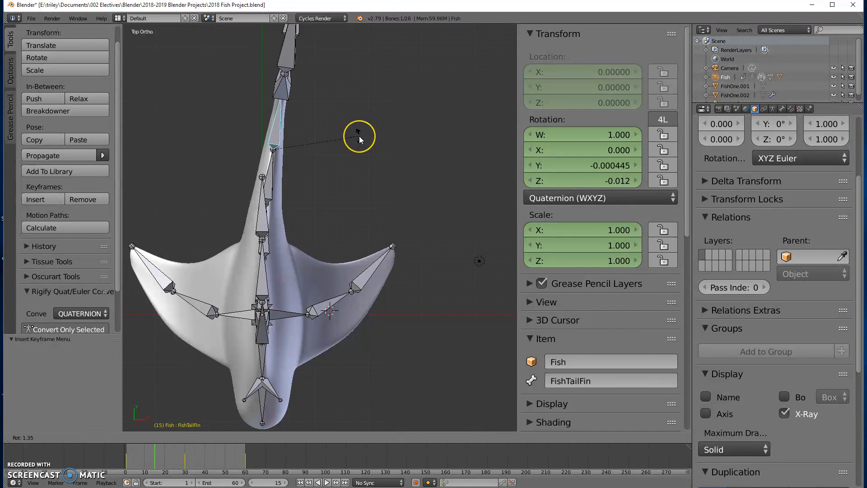
pyautogui.click(361, 137)
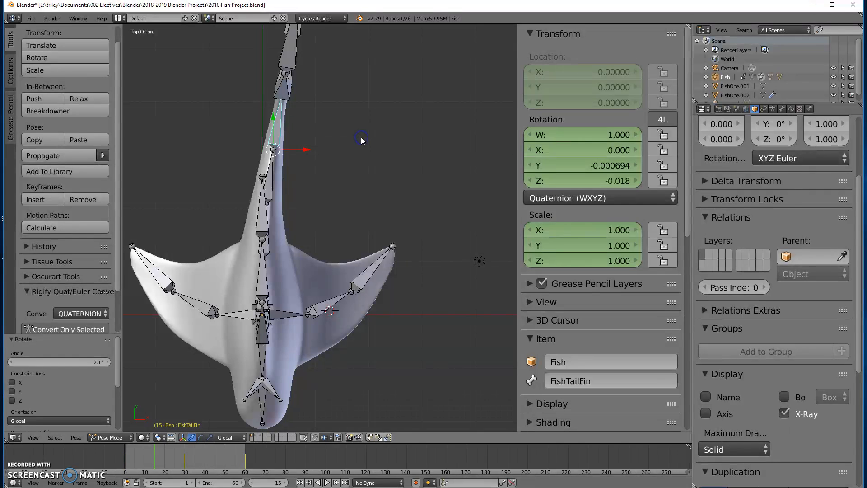
pyautogui.press('i')
pyautogui.click(359, 136)
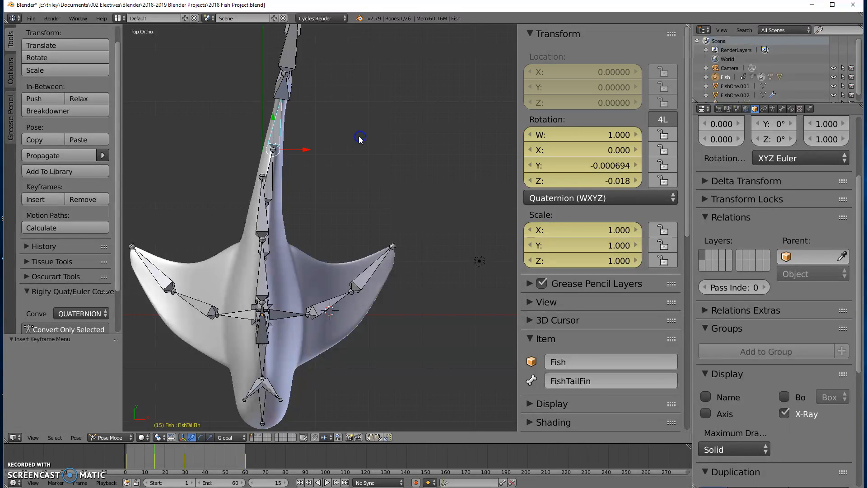
# Select the FishTailFin.001 bone, rotate it about -6.02° in top orthographic view and insert a LocRotScale keyframe
pyautogui.scroll(2, 343, 104)
pyautogui.scroll(-2, 344, 103)
pyautogui.keyDown('shift'); pyautogui.moveTo(344, 103); pyautogui.dragTo(331, 156, button='middle'); pyautogui.keyUp('shift')
pyautogui.scroll(1, 349, 212)
pyautogui.scroll(1, 343, 184)
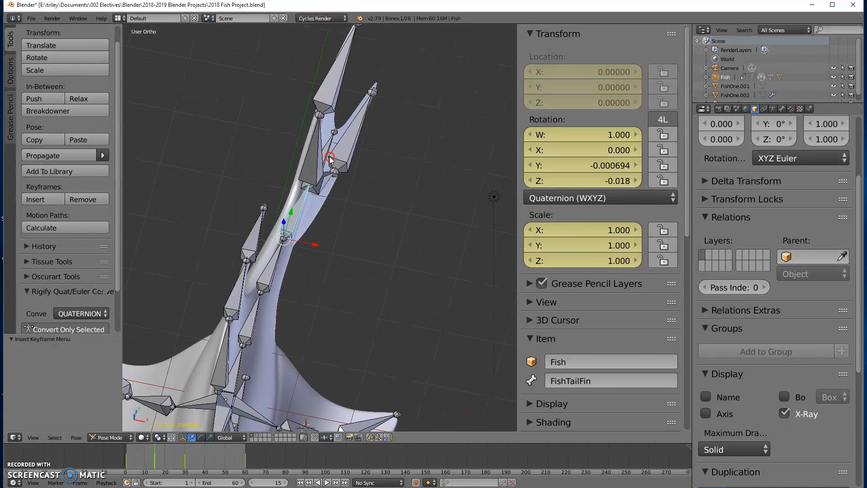
pyautogui.rightClick(328, 152)
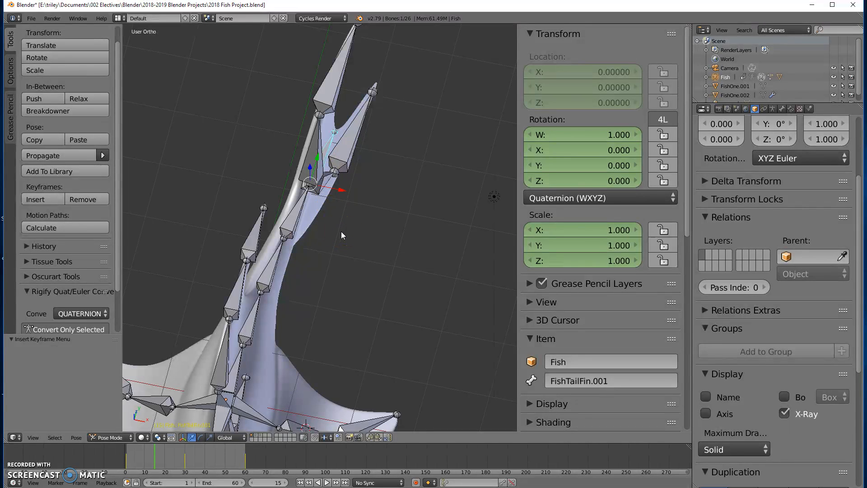
pyautogui.press('KP_1')
pyautogui.press('KP_7')
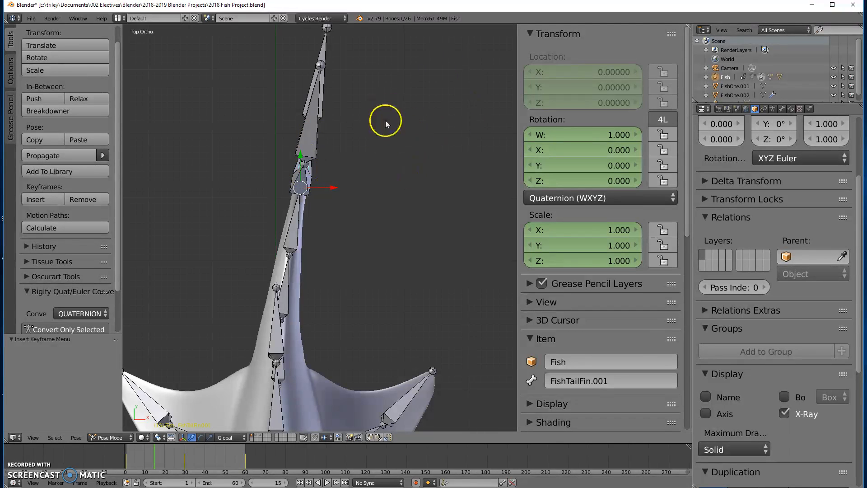
pyautogui.press('r')
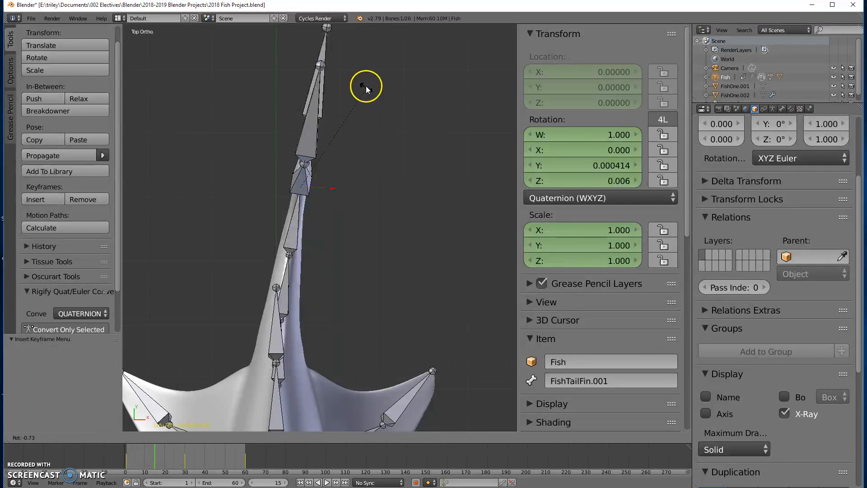
pyautogui.click(359, 79)
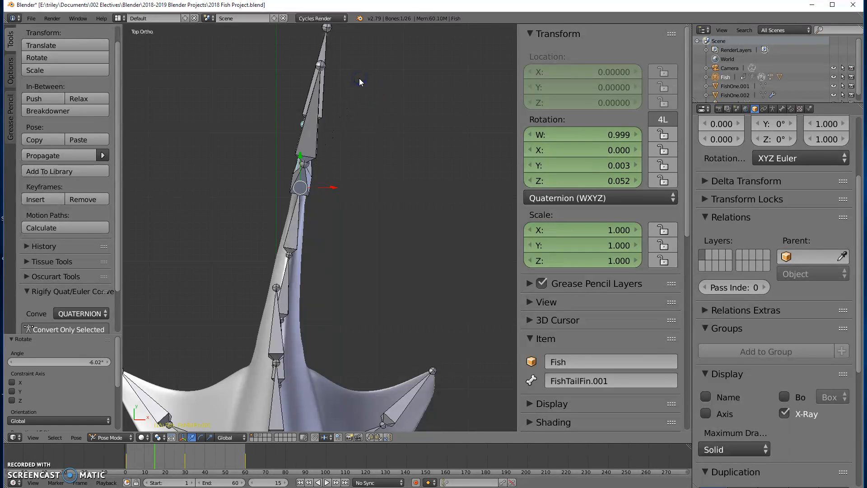
pyautogui.press('i')
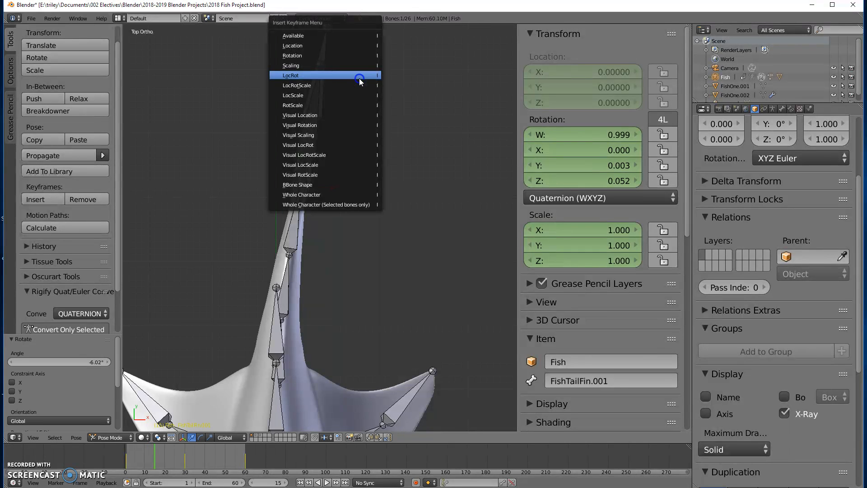
pyautogui.click(355, 86)
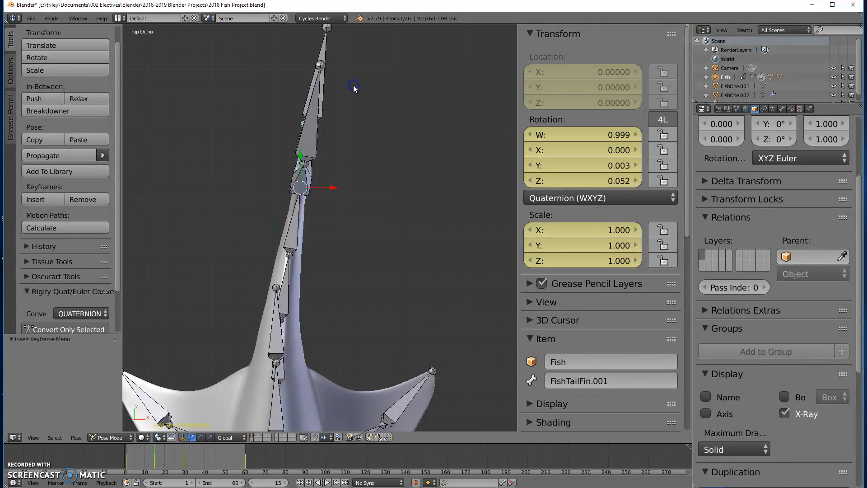
# Select the FishTailFinTopTip bone, rotate it about -6.75° and insert a LocRotScale keyframe
pyautogui.rightClick(319, 123)
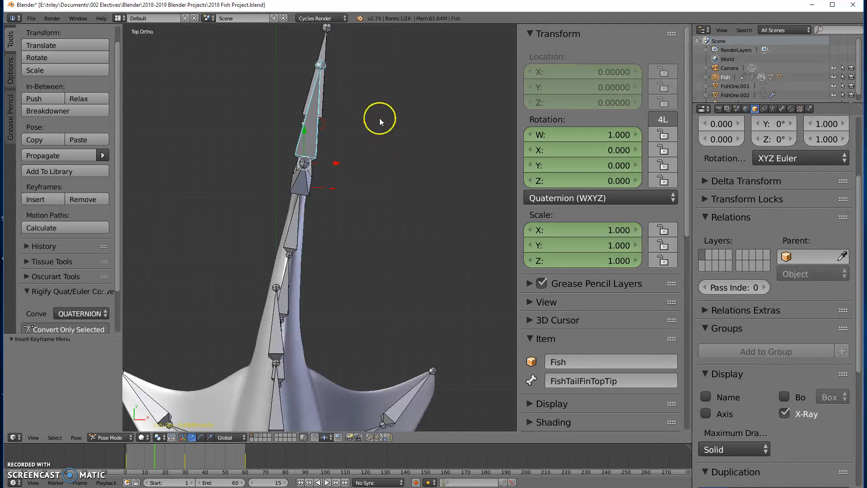
pyautogui.press('r')
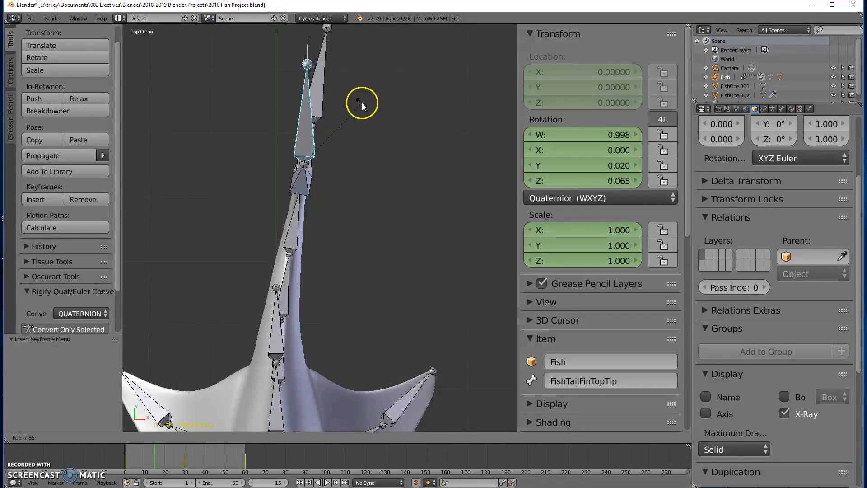
pyautogui.click(363, 104)
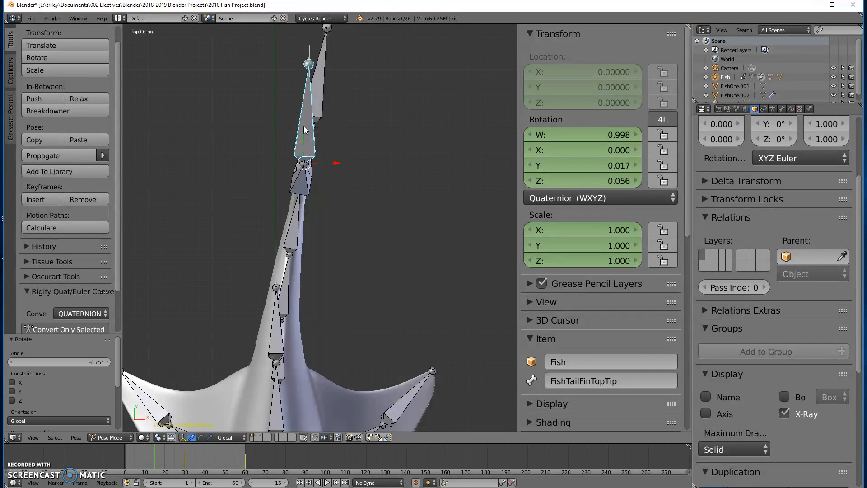
pyautogui.press('r')
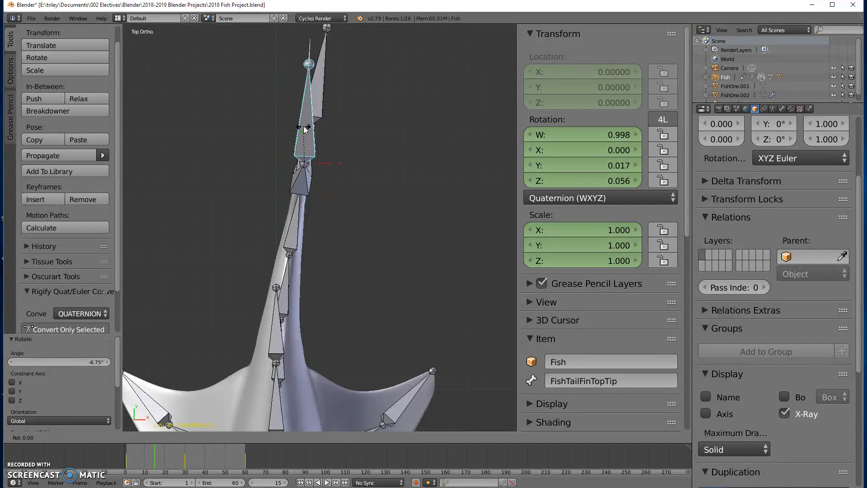
pyautogui.click(311, 129)
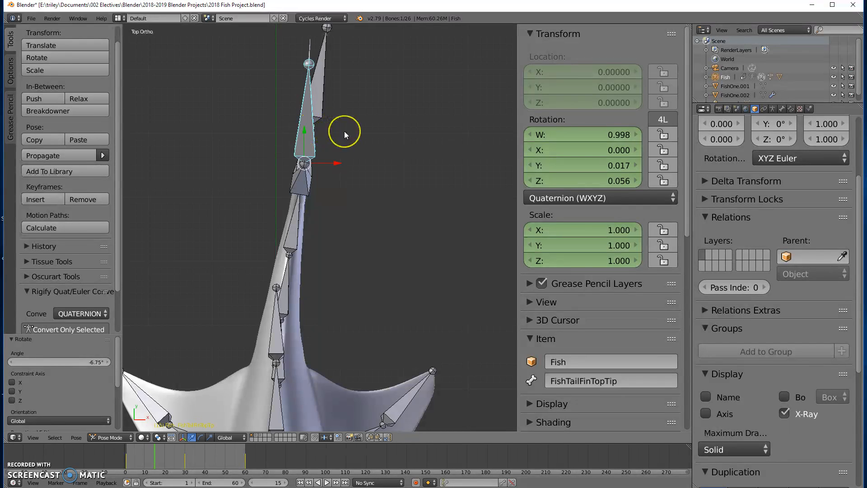
pyautogui.press('i')
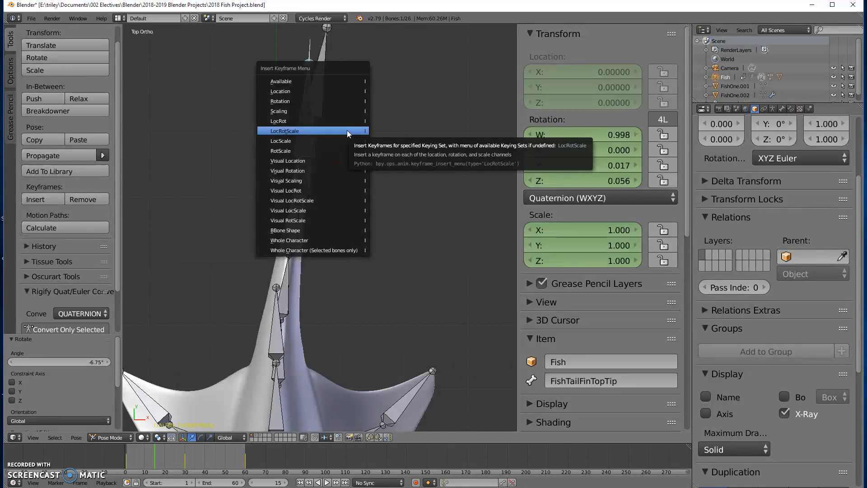
pyautogui.click(347, 130)
# Select the FishTailFinBottomTip bone, rotate it about -7.71° and insert a LocRotScale keyframe
pyautogui.click(322, 84)
pyautogui.rightClick(322, 83)
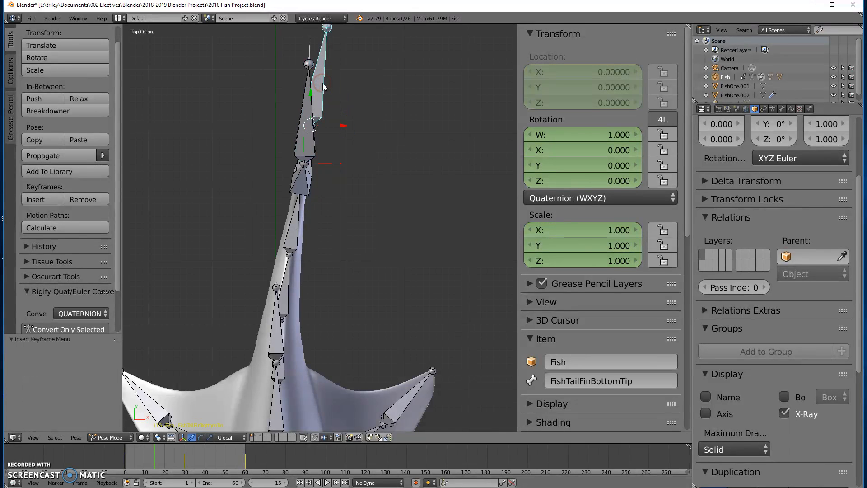
pyautogui.press('r')
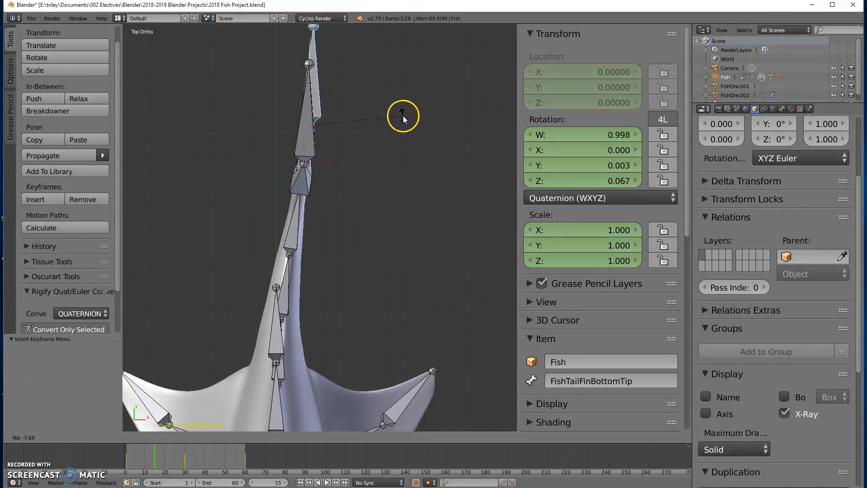
pyautogui.click(401, 116)
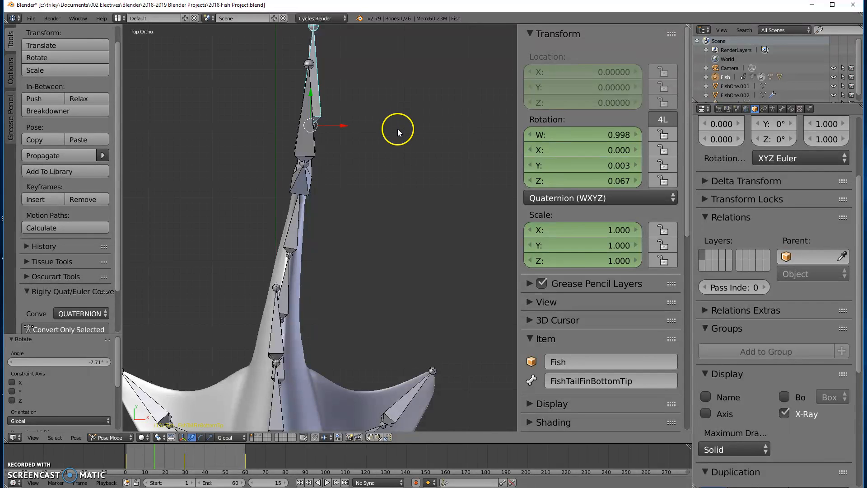
pyautogui.press('i')
pyautogui.click(397, 129)
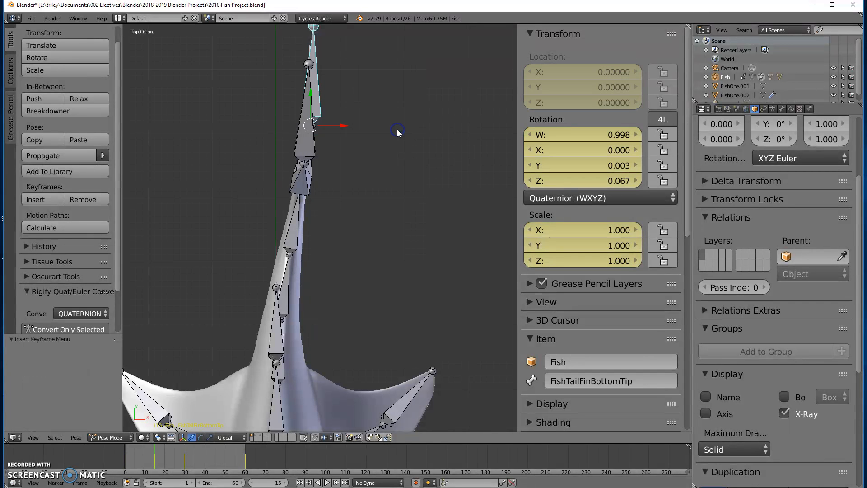
# Select the FishFront bone, rotate it about -2.56° and insert a LocRotScale keyframe
pyautogui.scroll(-2, 402, 175)
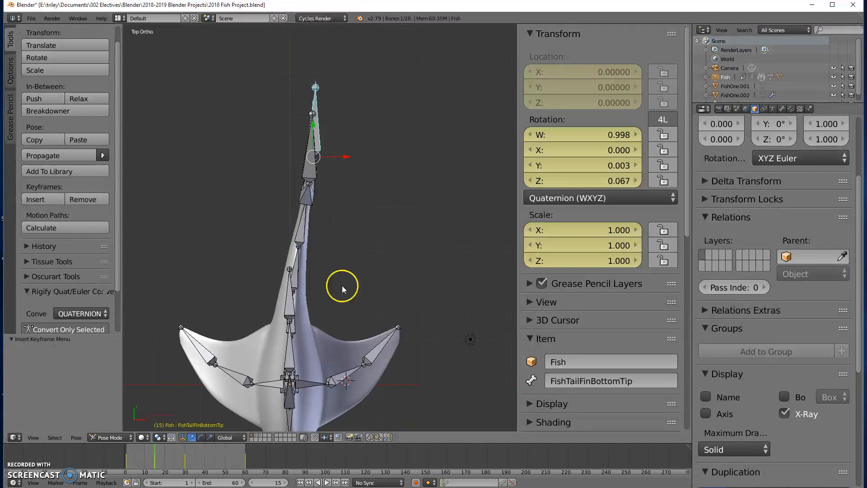
pyautogui.moveTo(125, 462); pyautogui.dragTo(155, 472)
pyautogui.keyDown('shift'); pyautogui.moveTo(300, 321); pyautogui.dragTo(304, 193, button='middle'); pyautogui.keyUp('shift')
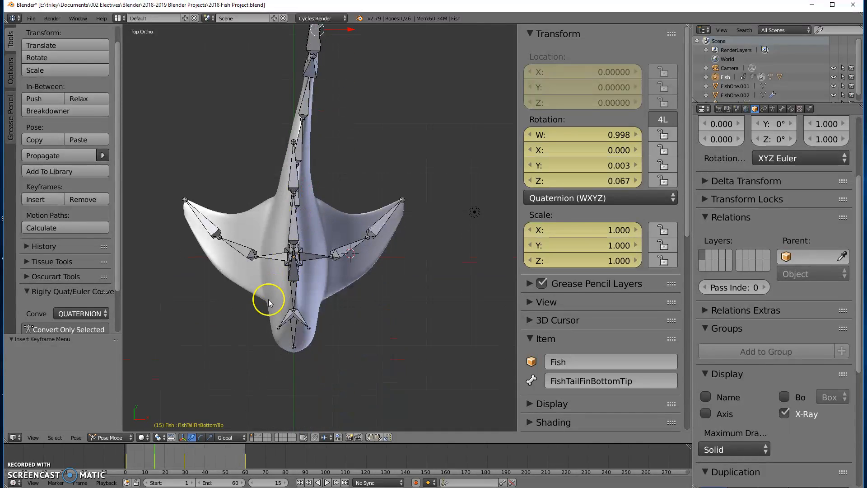
pyautogui.rightClick(292, 292)
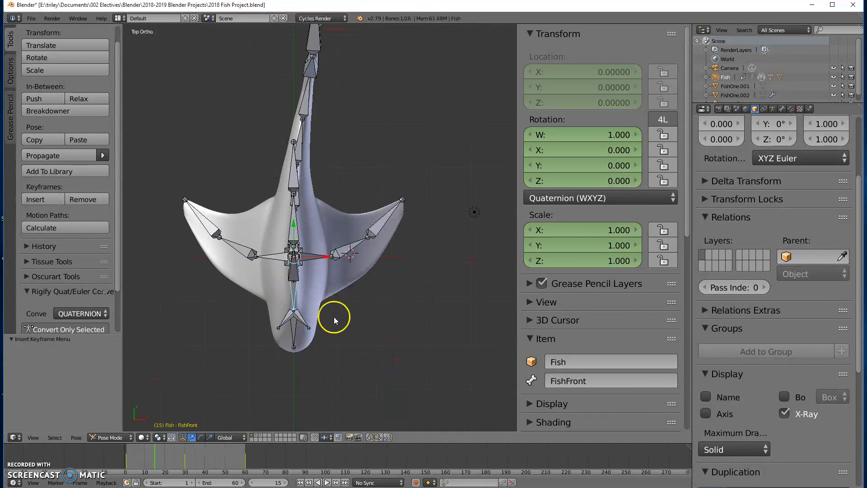
pyautogui.press('r')
pyautogui.click(353, 332)
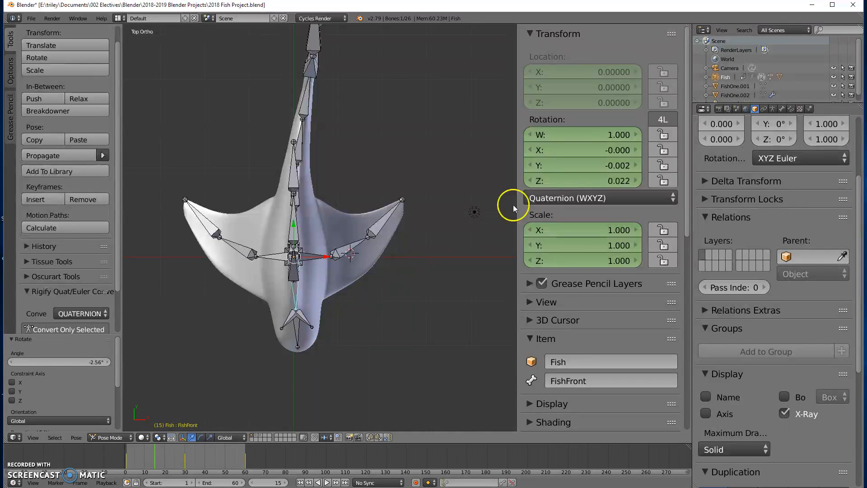
pyautogui.press('i')
pyautogui.click(425, 234)
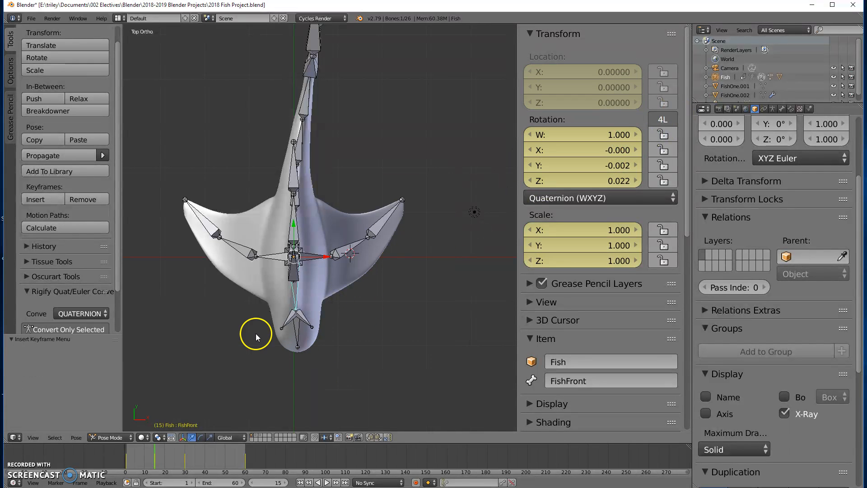
# Select the FishHead bone, rotate it about -6.18° and insert a LocRotScale keyframe
pyautogui.rightClick(308, 347)
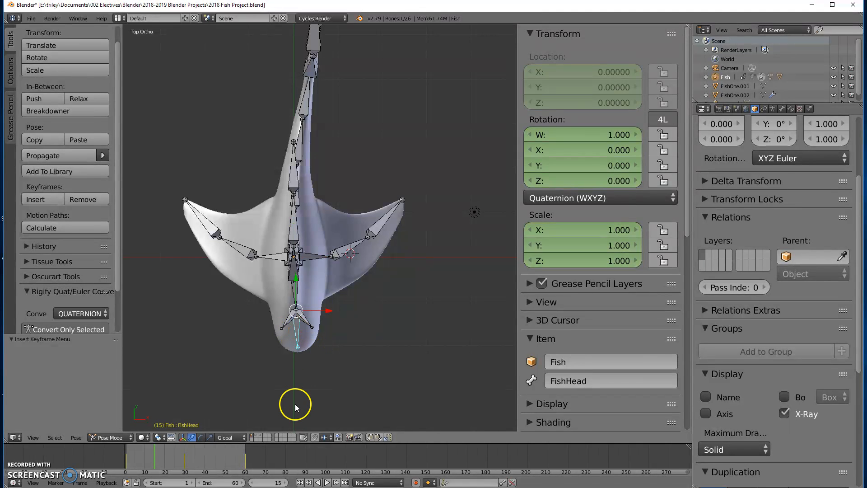
pyautogui.press('r')
pyautogui.click(319, 387)
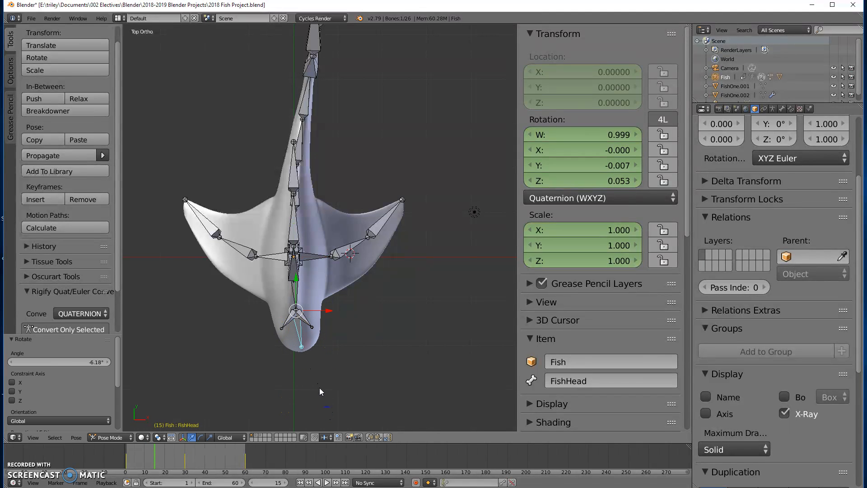
pyautogui.press('i')
pyautogui.click(314, 360)
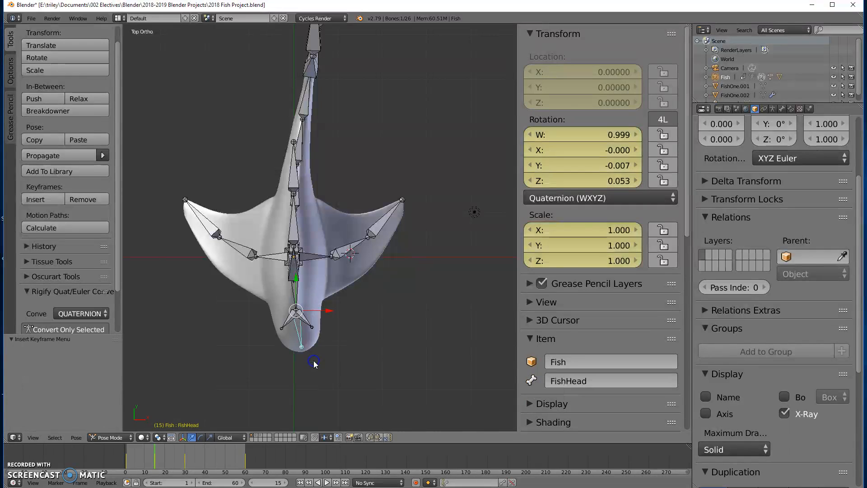
# Select the FishEye.L bone, rotate it about -7.49° and insert a LocRotScale keyframe
pyautogui.rightClick(309, 324)
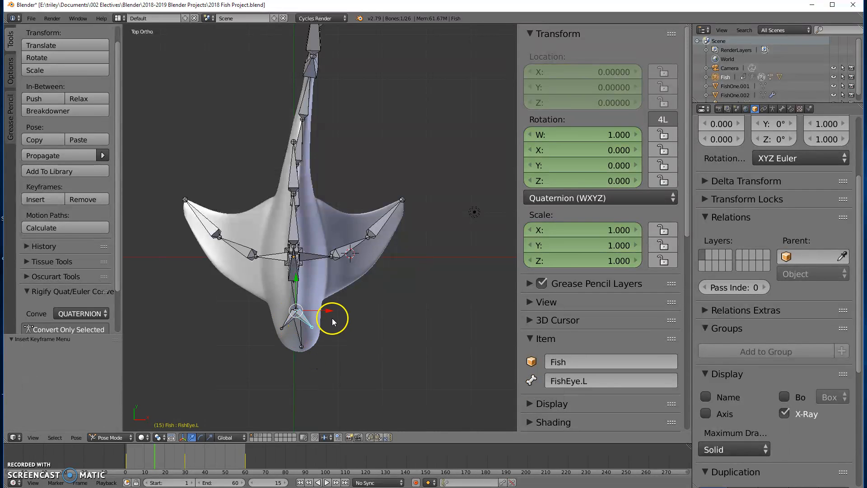
pyautogui.press('r')
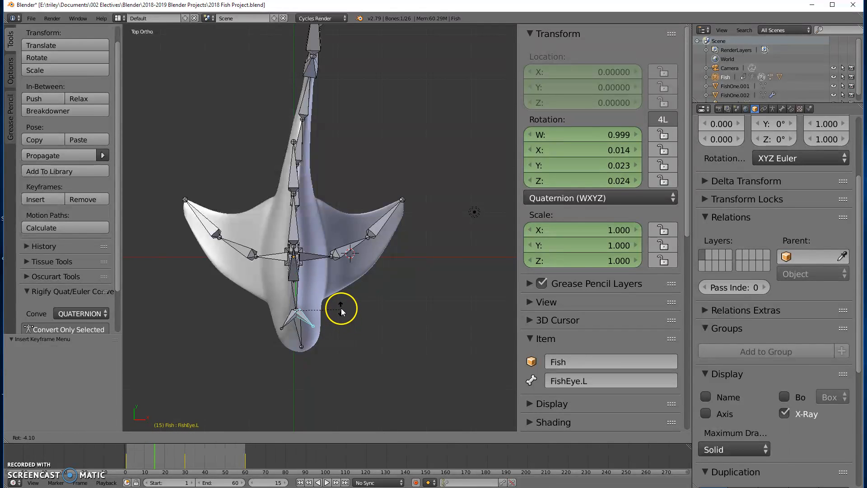
pyautogui.click(341, 306)
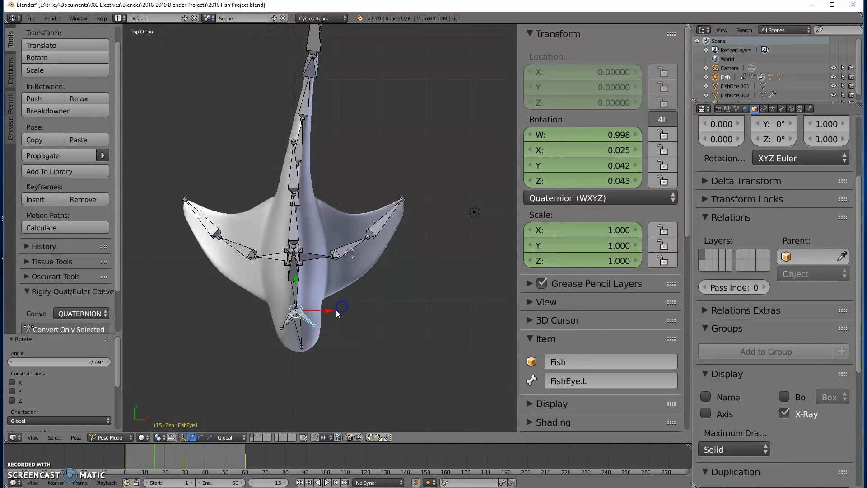
pyautogui.press('i')
pyautogui.click(359, 335)
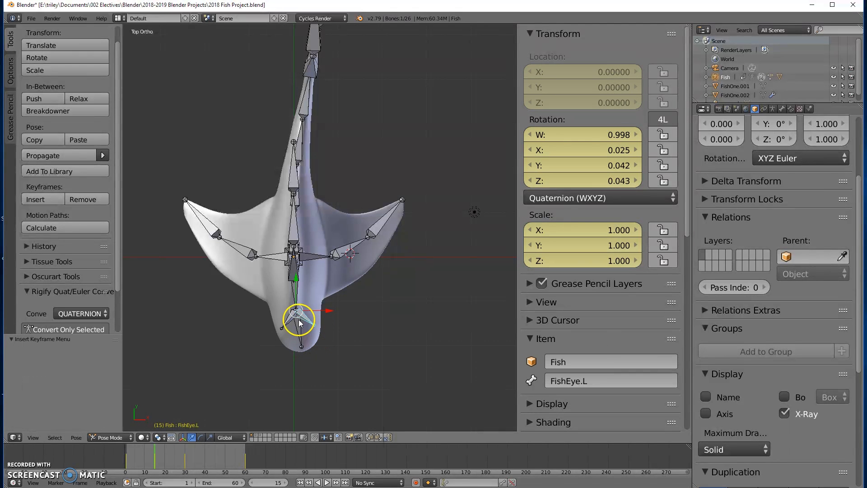
# Select the FishEye.R bone, rotate it about -7.98° and insert a LocRotScale keyframe
pyautogui.rightClick(290, 324)
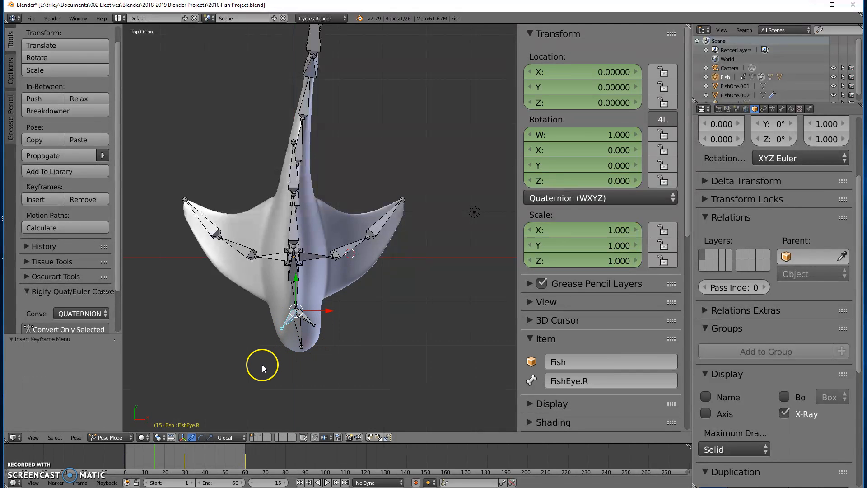
pyautogui.press('r')
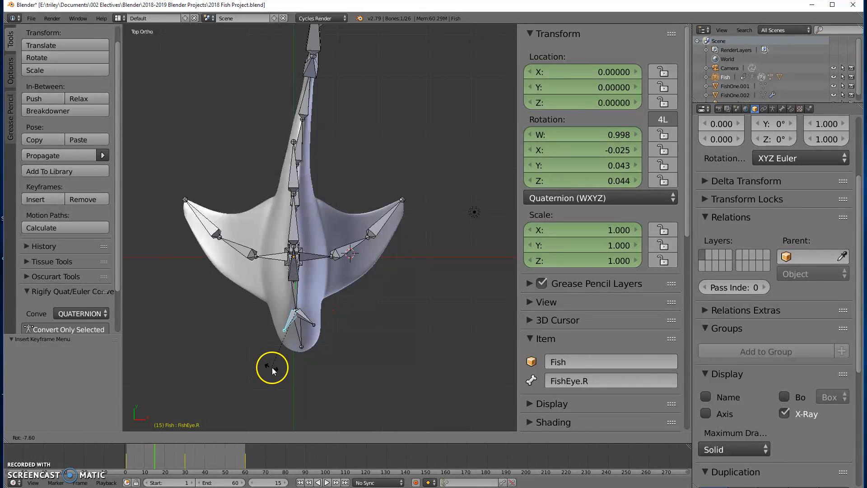
pyautogui.click(300, 357)
pyautogui.press('i')
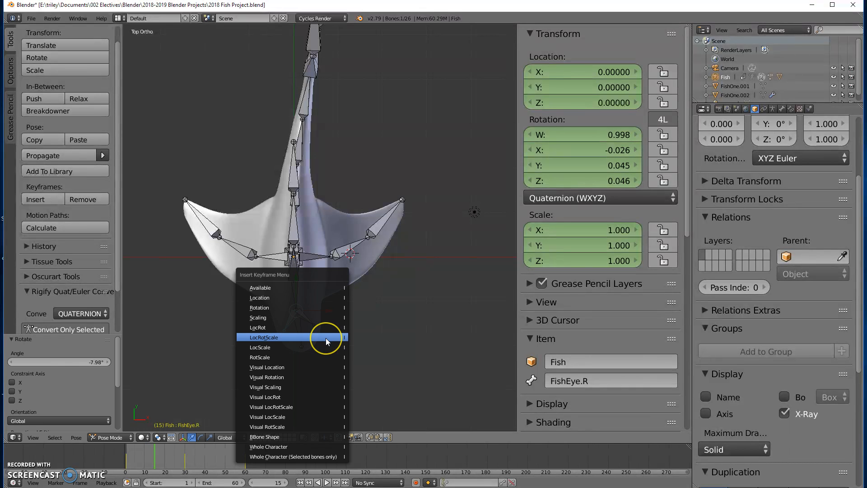
pyautogui.click(326, 337)
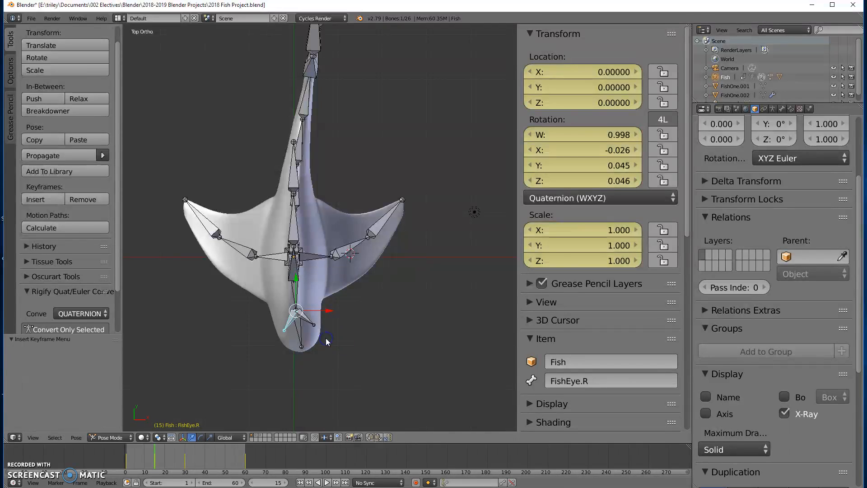
# Select the FishSideFin.L bone, rotate it about -35.8° in front view and insert a LocRotScale keyframe
pyautogui.rightClick(342, 255)
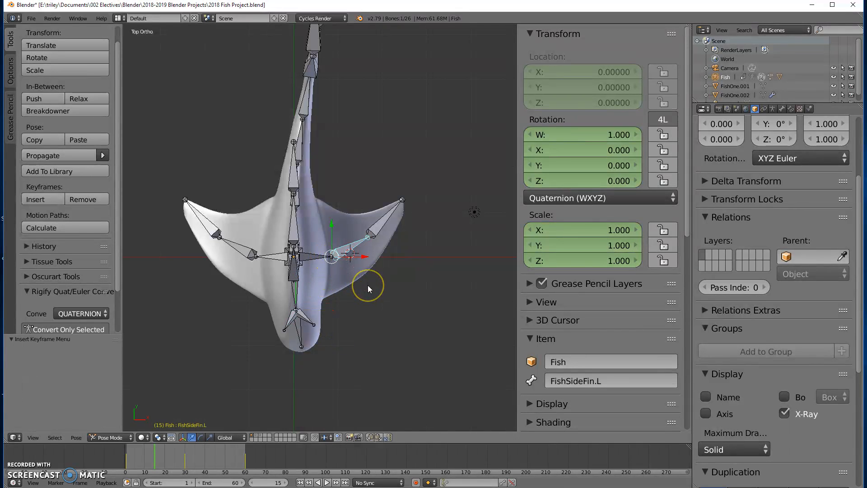
pyautogui.press('KP_3')
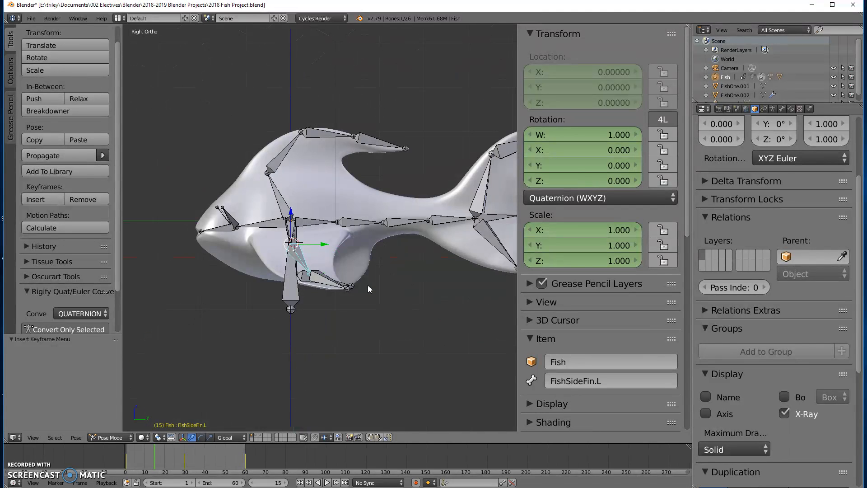
pyautogui.press('KP_1')
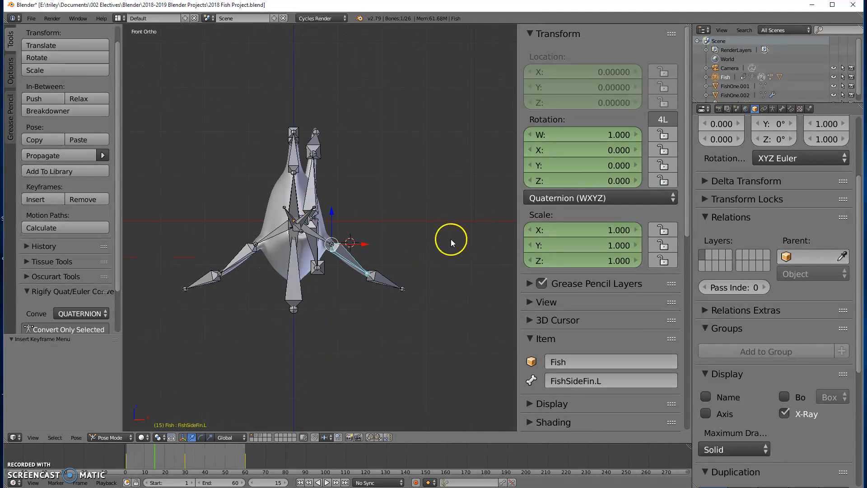
pyautogui.press('r')
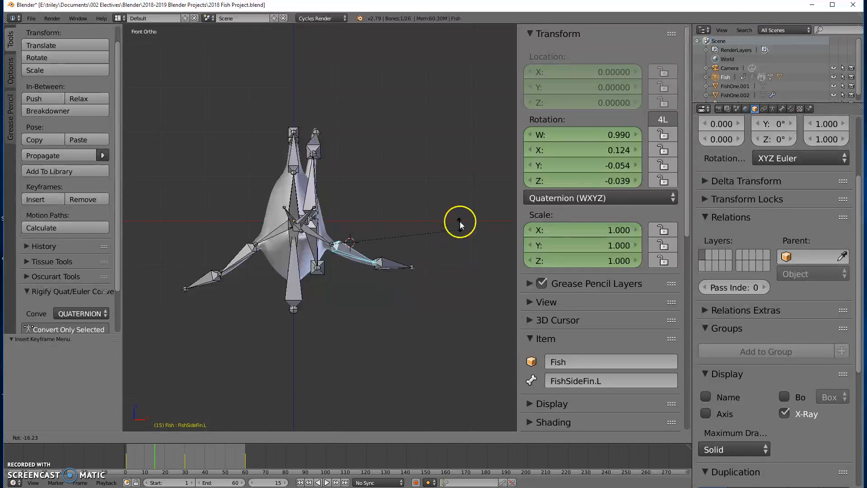
pyautogui.click(452, 185)
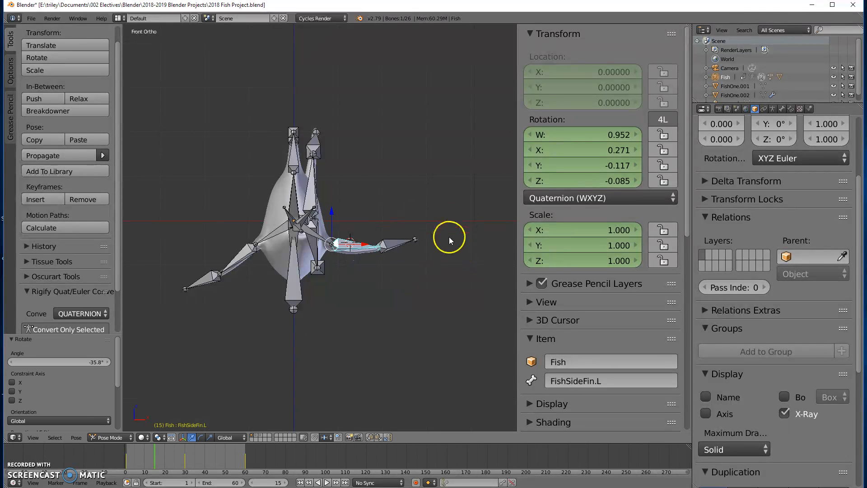
pyautogui.press('i')
pyautogui.click(413, 223)
# Select the FishSideFinTip.L bone, rotate it about 23.9° and insert a LocRotScale keyframe
pyautogui.rightClick(391, 246)
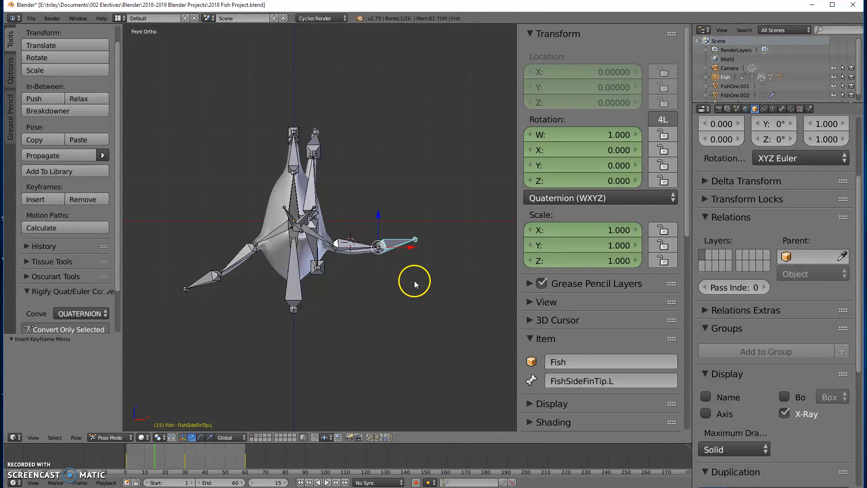
pyautogui.press('r')
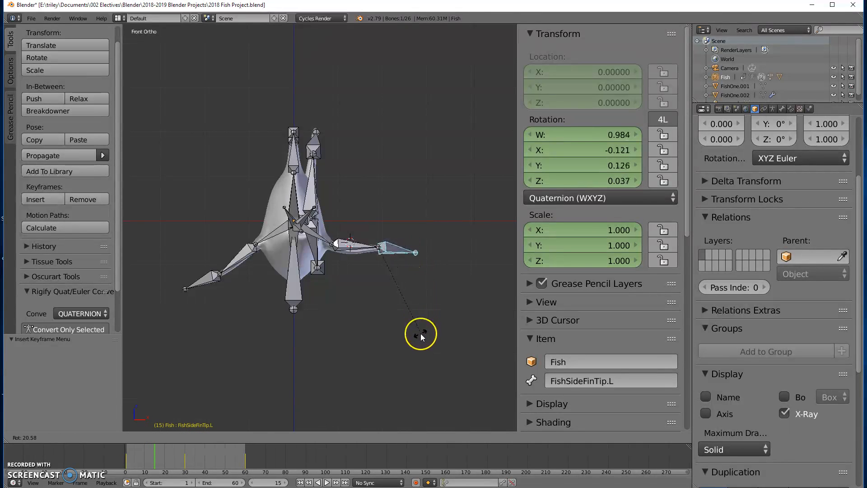
pyautogui.click(419, 342)
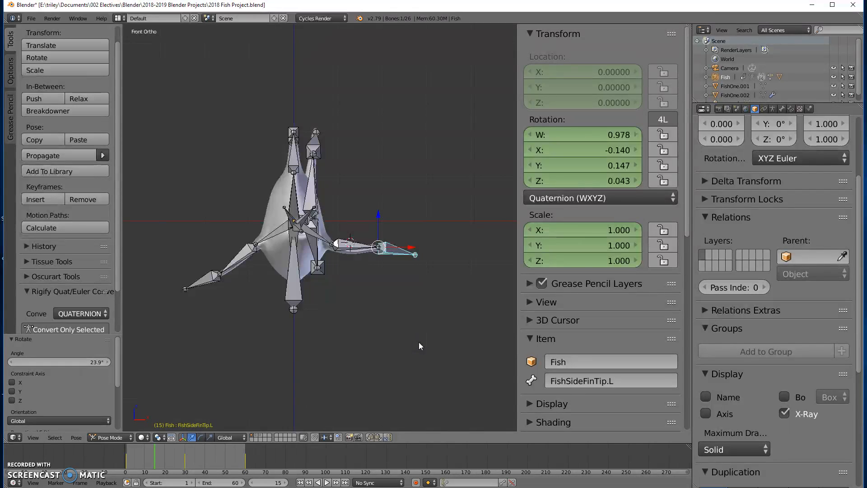
pyautogui.press('i')
pyautogui.click(417, 342)
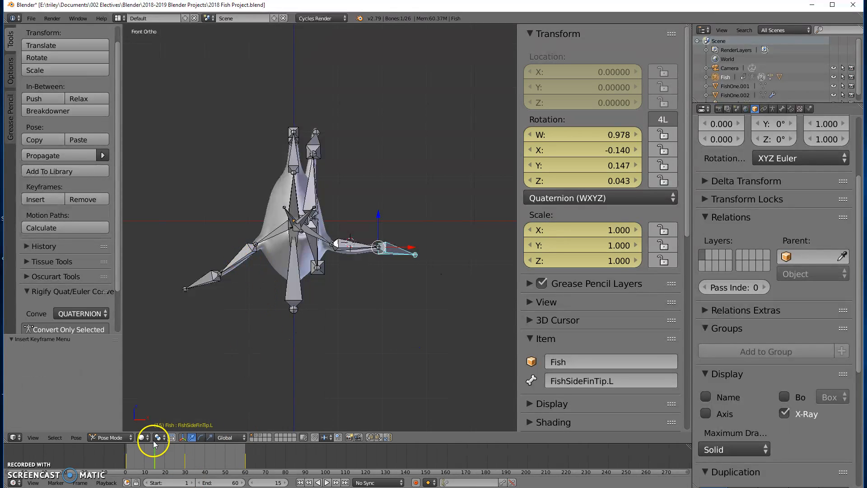
# Select the FishSideFin.R bone, rotate it about 37.8° and insert a LocRotScale keyframe
pyautogui.rightClick(241, 258)
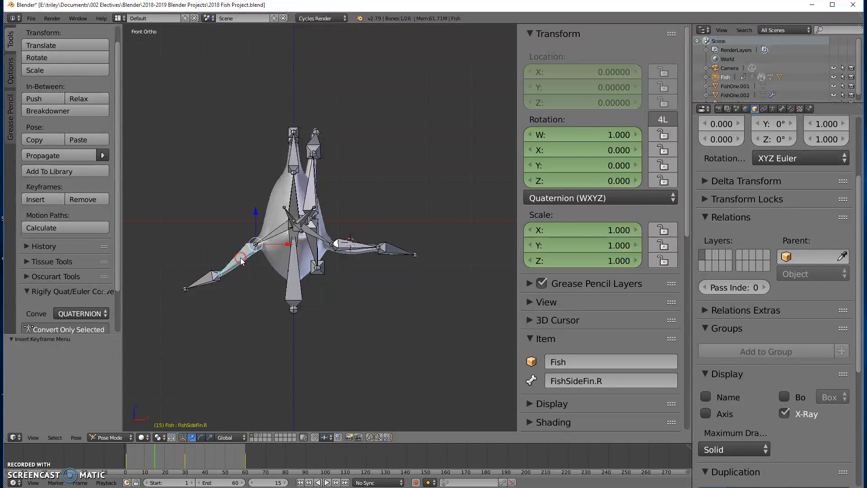
pyautogui.press('r')
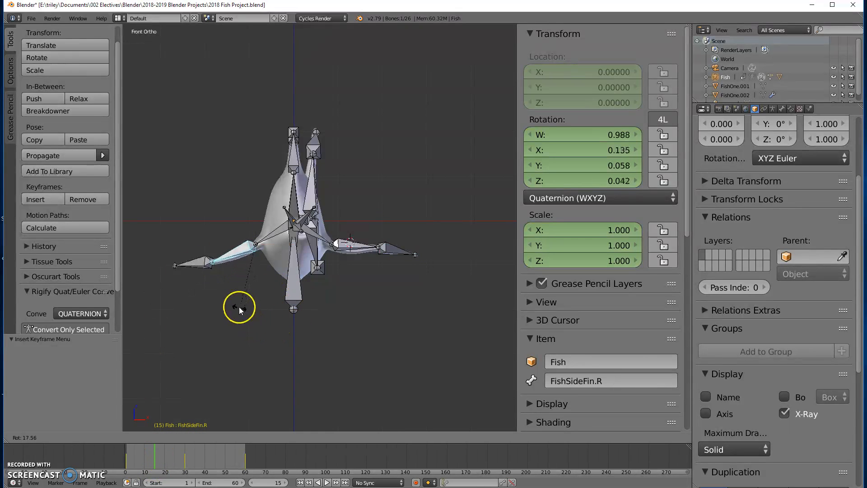
pyautogui.click(229, 282)
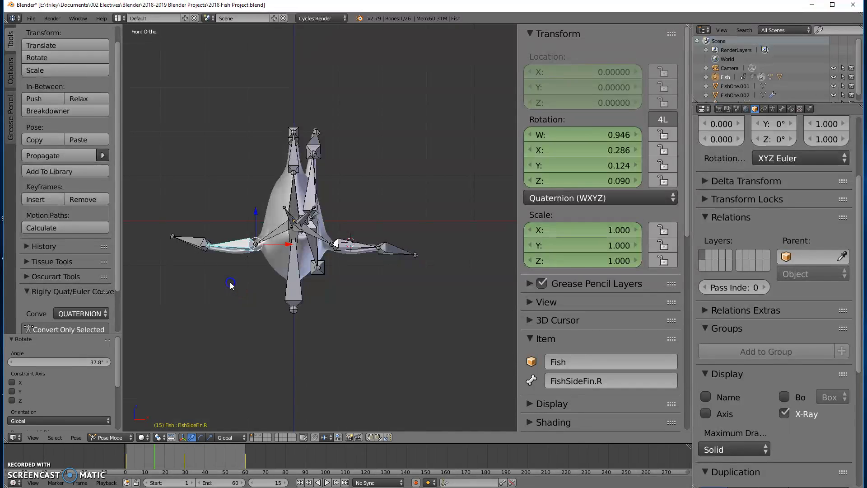
pyautogui.press('i')
pyautogui.click(230, 280)
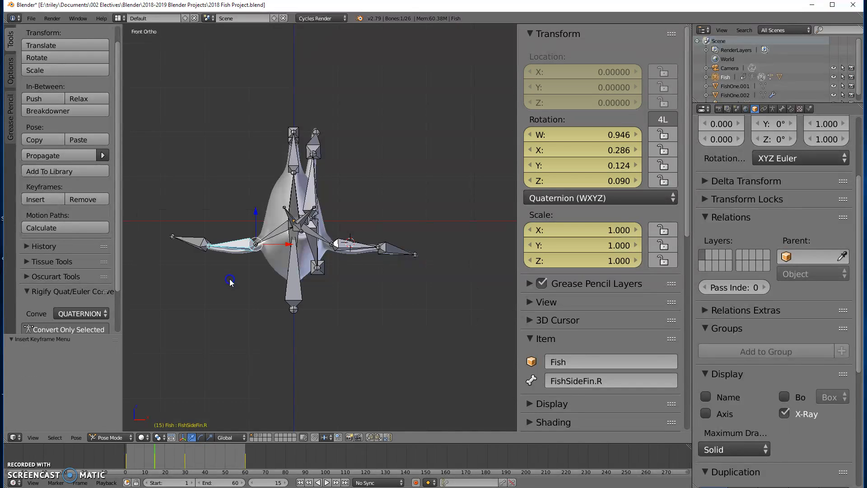
# Select the FishSideFinTip.R bone, rotate it about -28.8° and insert a LocRotScale keyframe
pyautogui.rightClick(191, 241)
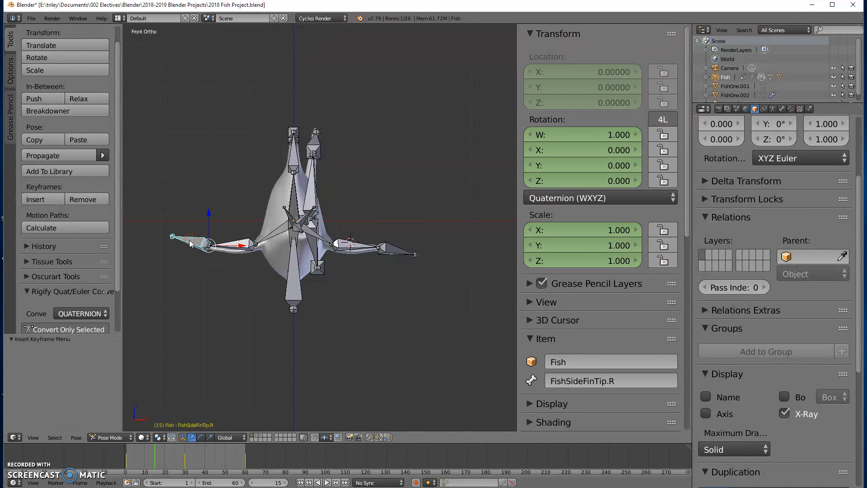
pyautogui.press('r')
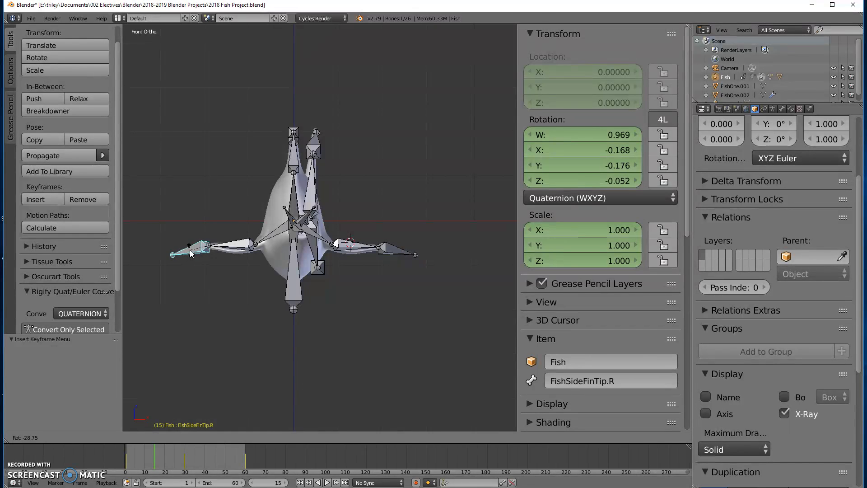
pyautogui.click(189, 252)
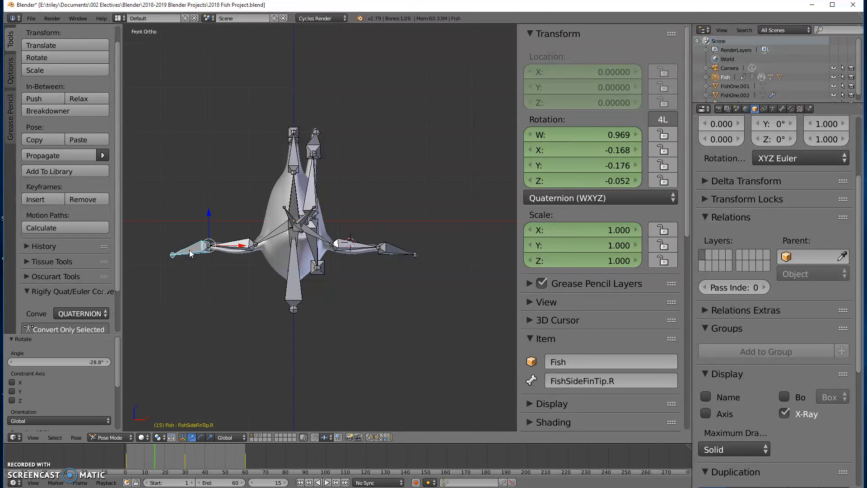
pyautogui.press('i')
pyautogui.click(189, 251)
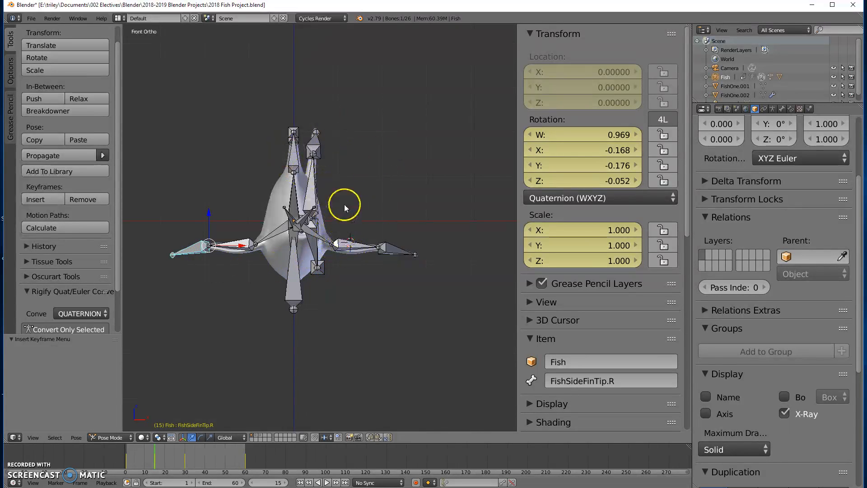
# Select the FishTopFin bone, rotate it about 4.79° in top view and insert a LocRotScale keyframe
pyautogui.moveTo(396, 203); pyautogui.dragTo(291, 143, button='middle')
pyautogui.rightClick(299, 162)
pyautogui.moveTo(301, 217); pyautogui.dragTo(310, 197, button='middle')
pyautogui.rightClick(284, 181)
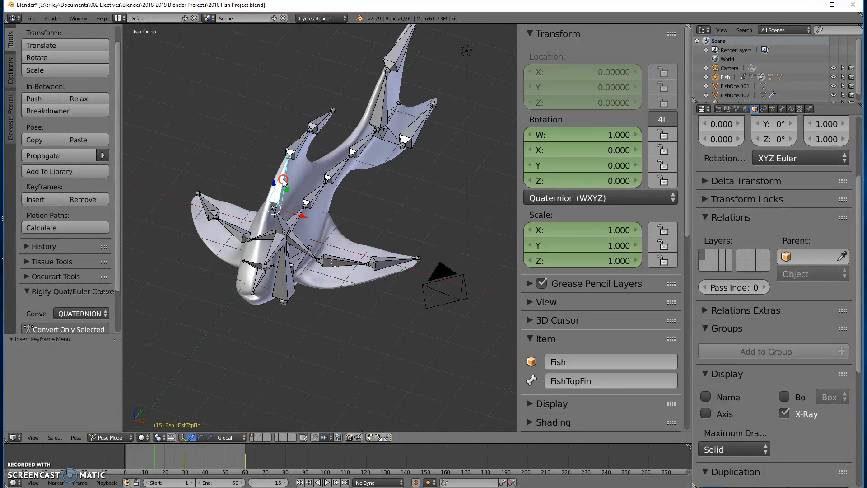
pyautogui.moveTo(365, 195); pyautogui.dragTo(287, 204, button='middle')
pyautogui.press('KP_7')
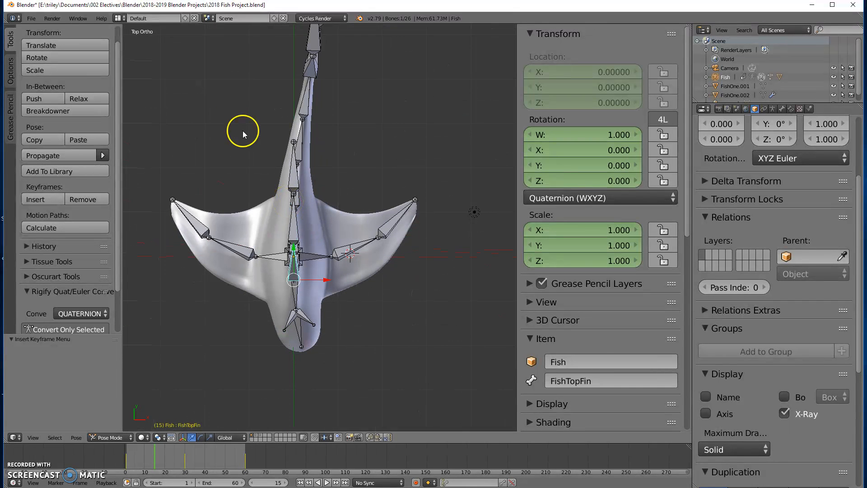
pyautogui.press('r')
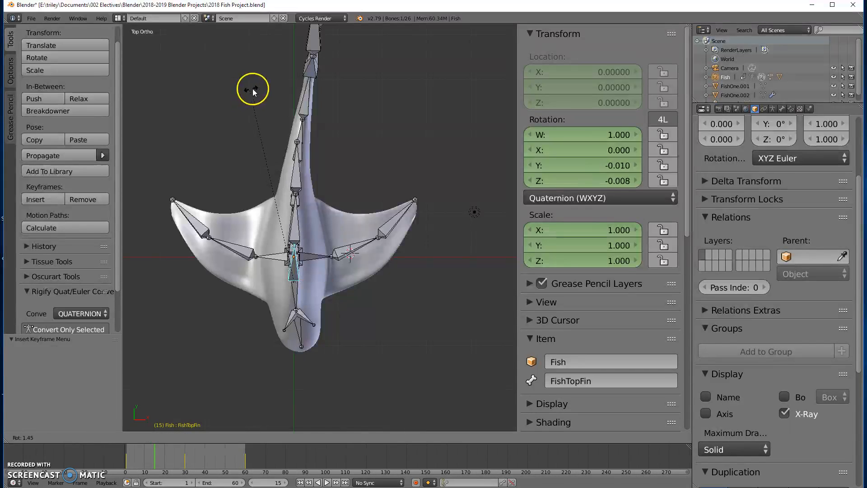
pyautogui.click(262, 92)
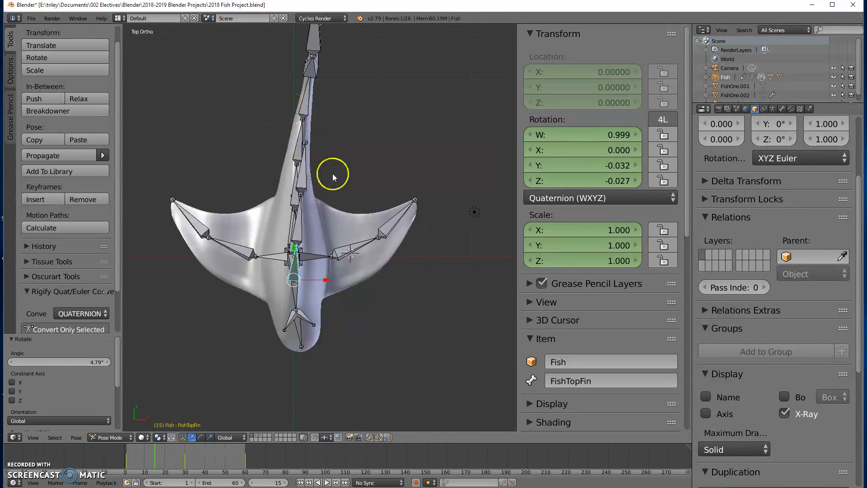
pyautogui.press('i')
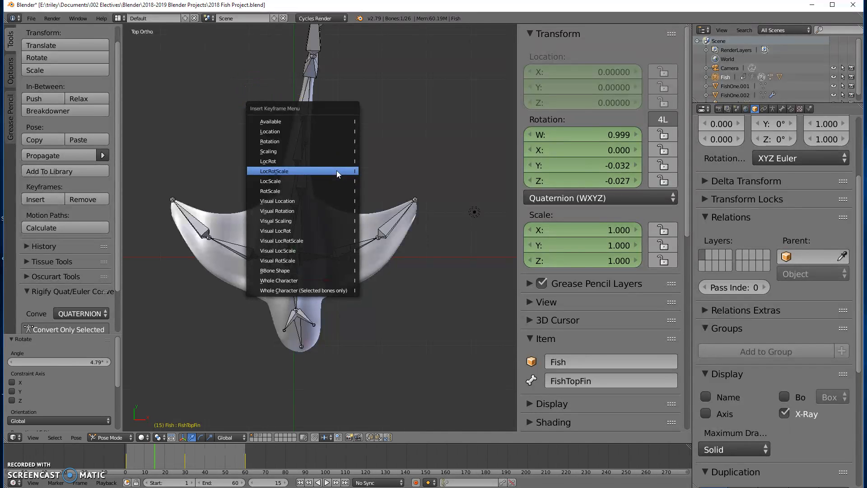
pyautogui.click(337, 170)
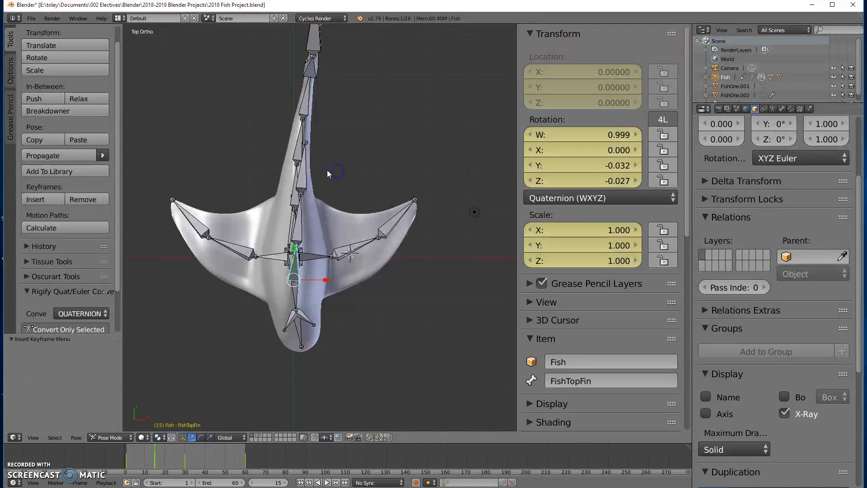
# Select the FishTopFin.002 bone, rotate it about 5.32° in top view and insert a keyframe
pyautogui.rightClick(302, 180)
pyautogui.rightClick(298, 217)
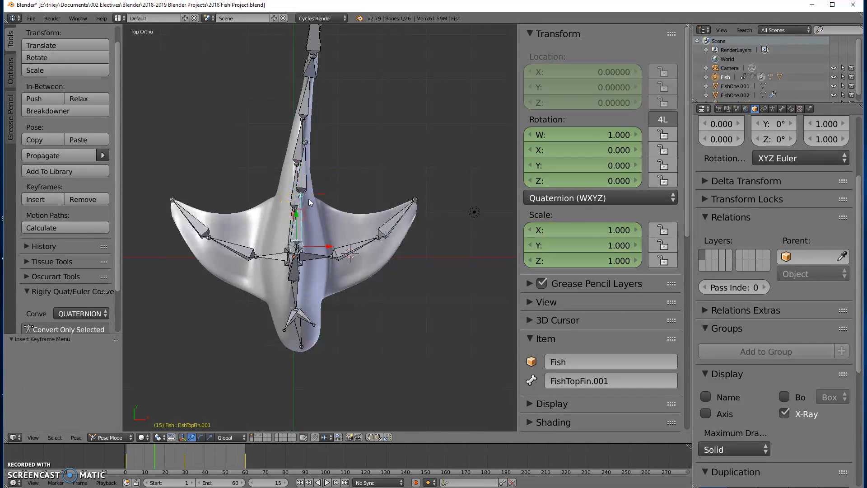
pyautogui.rightClick(301, 176)
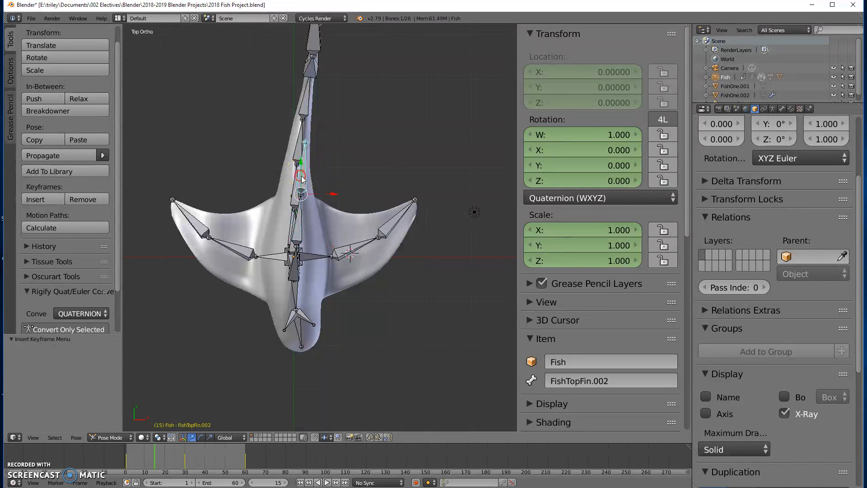
pyautogui.moveTo(380, 187); pyautogui.dragTo(398, 159, button='middle')
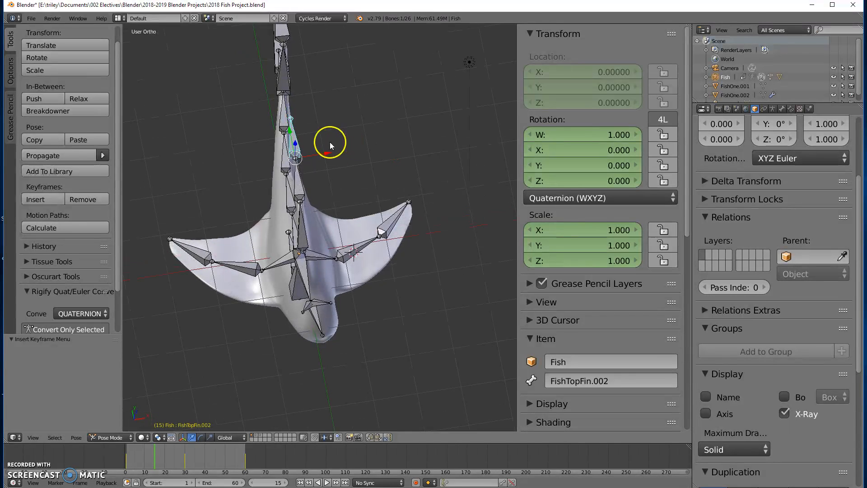
pyautogui.press('KP_7')
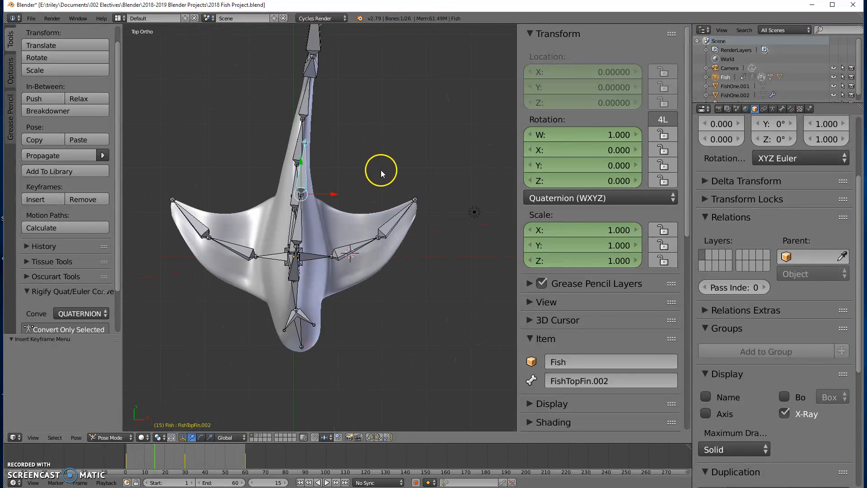
pyautogui.press('r')
pyautogui.click(403, 193)
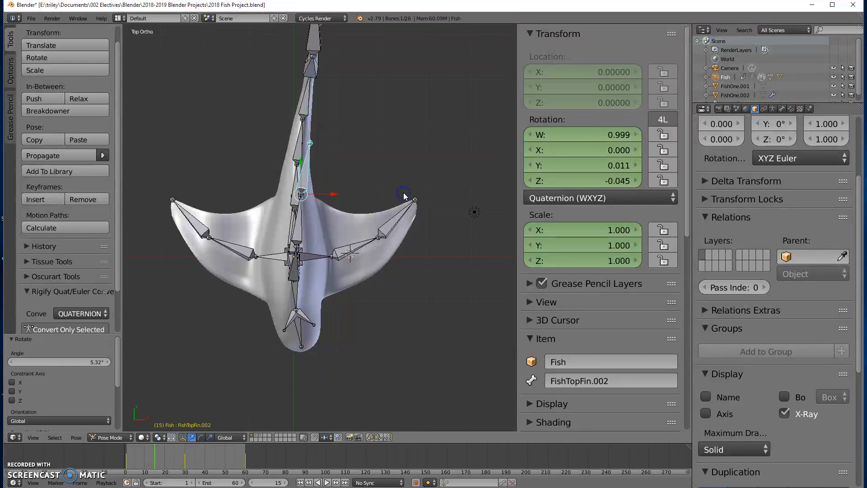
pyautogui.press('i')
pyautogui.click(395, 195)
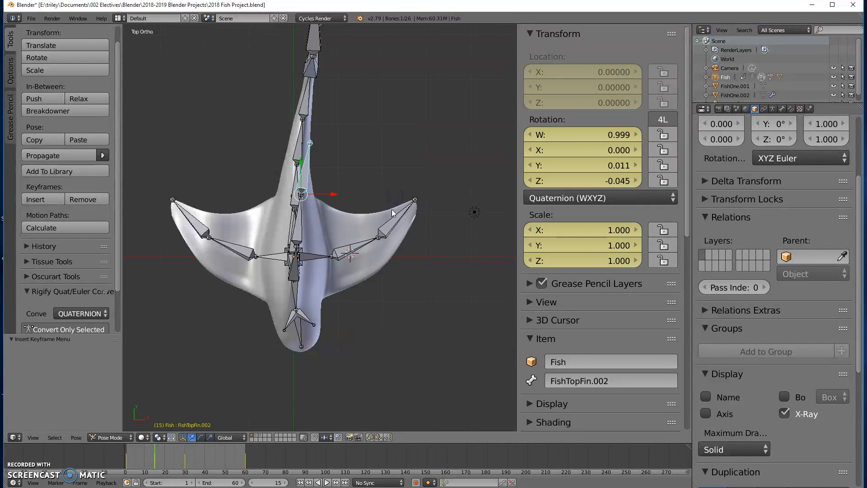
# Go to frame 45, select the FishBack bone and rotate it in top view
pyautogui.moveTo(129, 457); pyautogui.dragTo(185, 468)
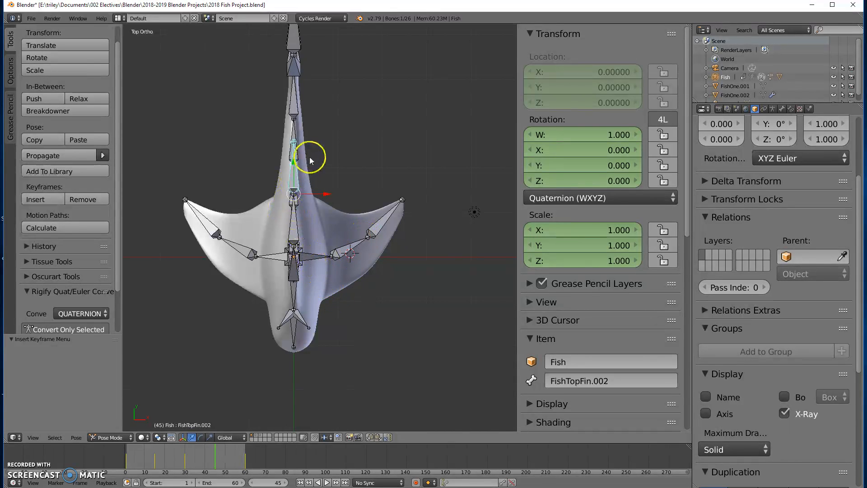
pyautogui.moveTo(325, 235); pyautogui.dragTo(297, 221, button='middle')
pyautogui.rightClick(297, 221)
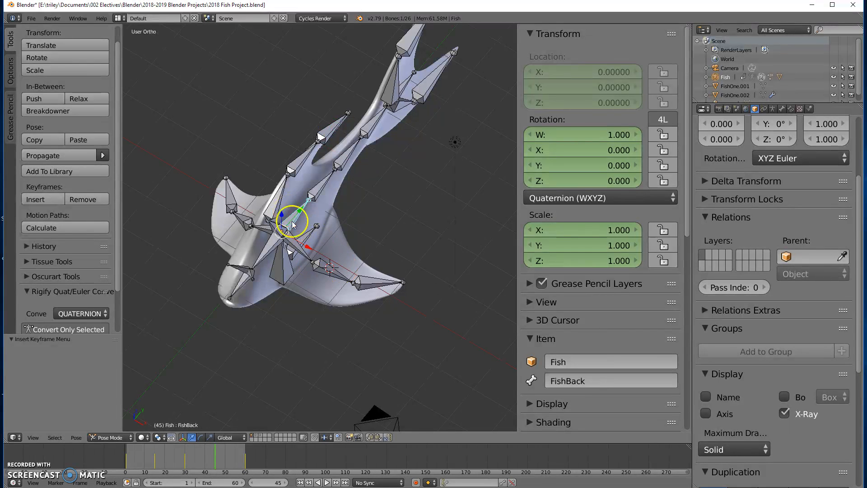
pyautogui.press('KP_1')
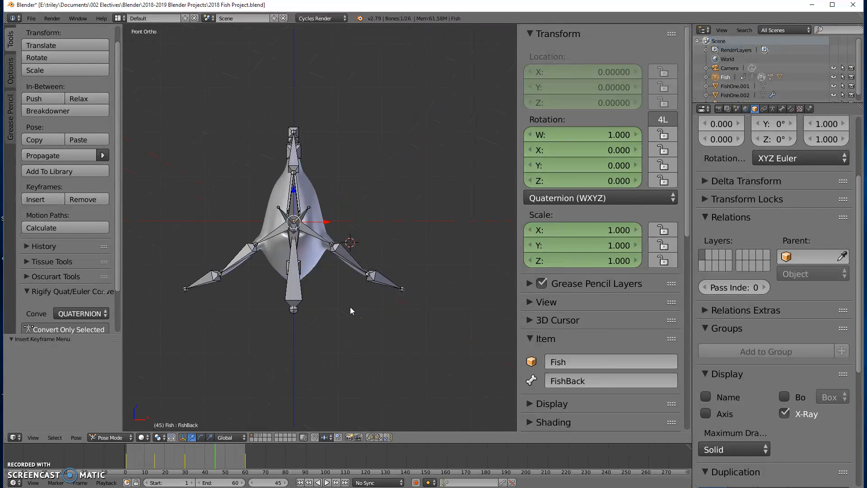
pyautogui.press('KP_7')
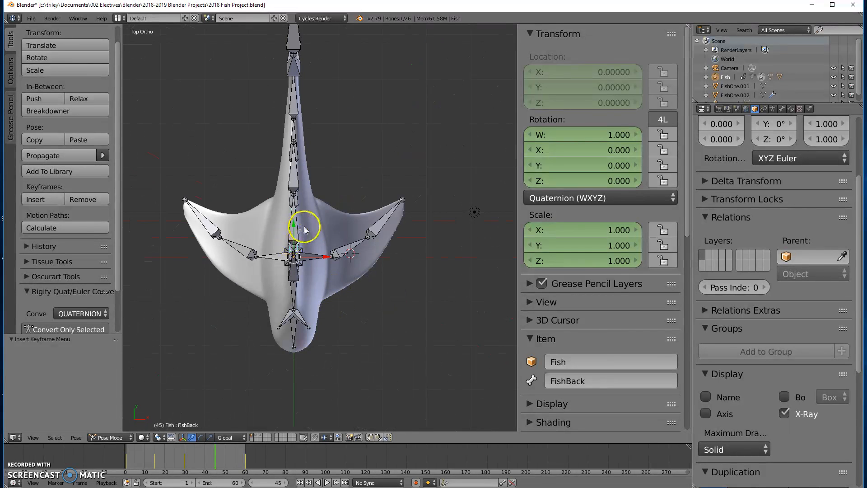
pyautogui.press('r')
pyautogui.click(363, 155)
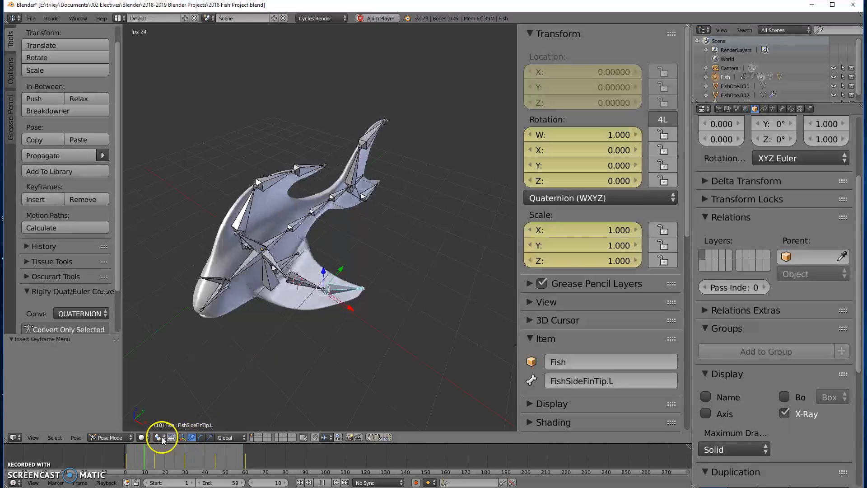
# Set the animation's end frame to 60
pyautogui.moveTo(196, 393); pyautogui.dragTo(324, 379, button='middle')
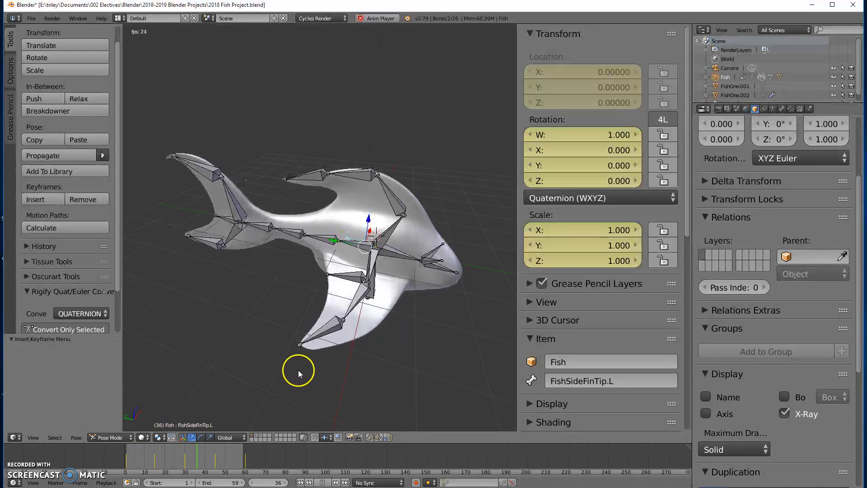
pyautogui.click(243, 483)
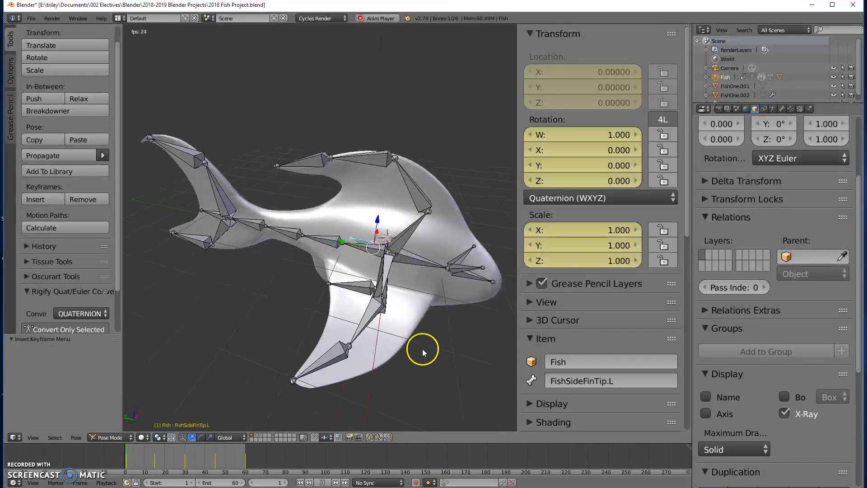
# Switch the screen layout to Animation
pyautogui.scroll(-2, 421, 348)
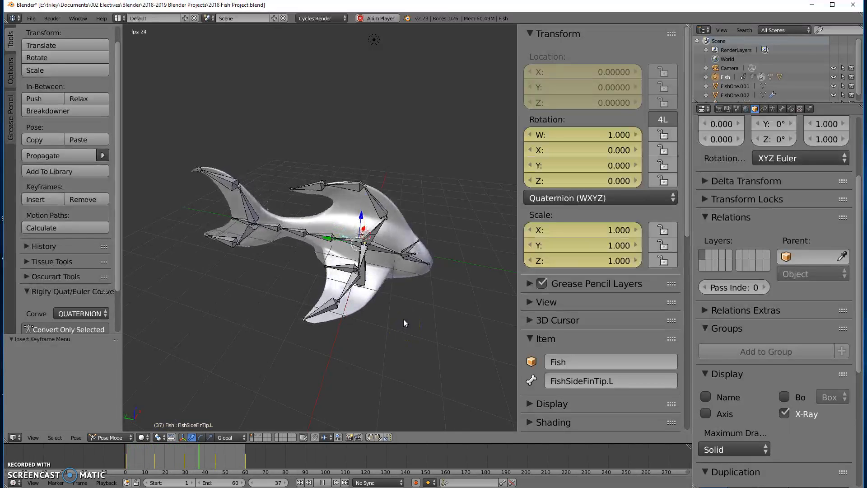
pyautogui.click(355, 280)
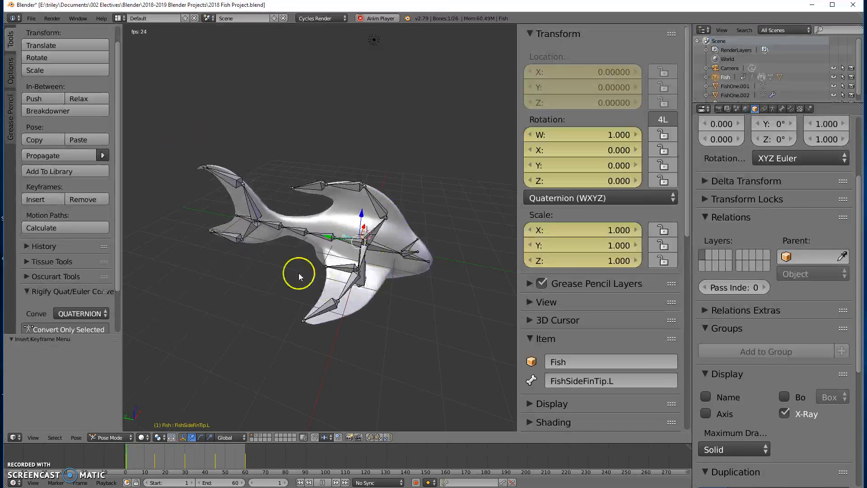
pyautogui.click(117, 19)
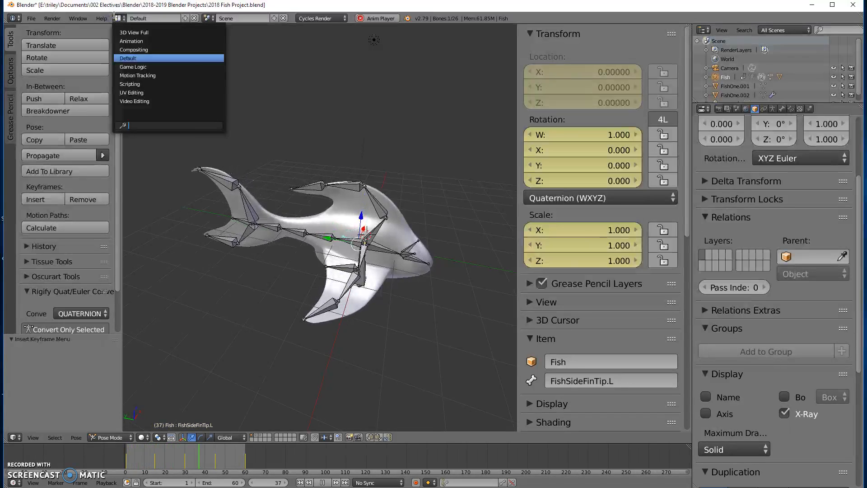
pyautogui.click(128, 42)
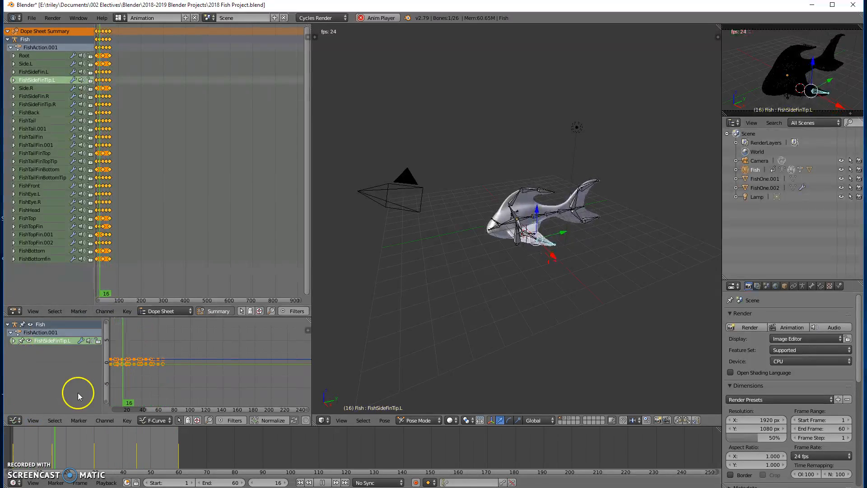
# Change the upper-left Dope Sheet area into a Graph Editor
pyautogui.click(12, 420)
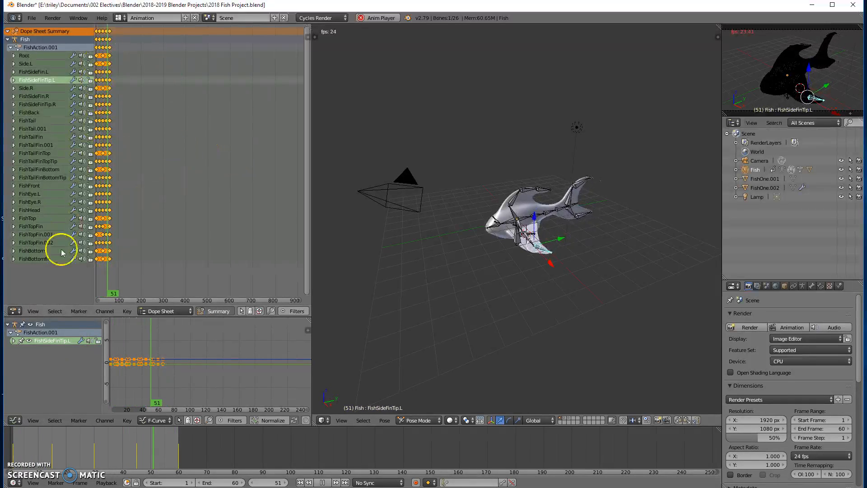
pyautogui.click(10, 311)
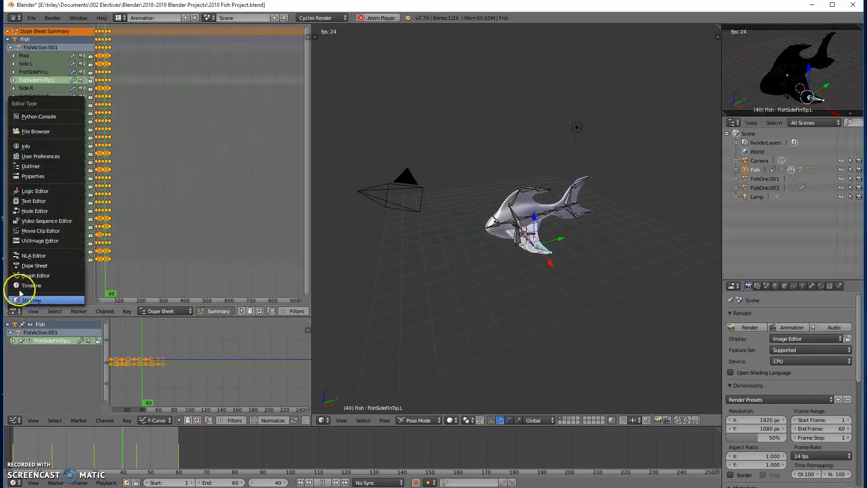
pyautogui.click(28, 276)
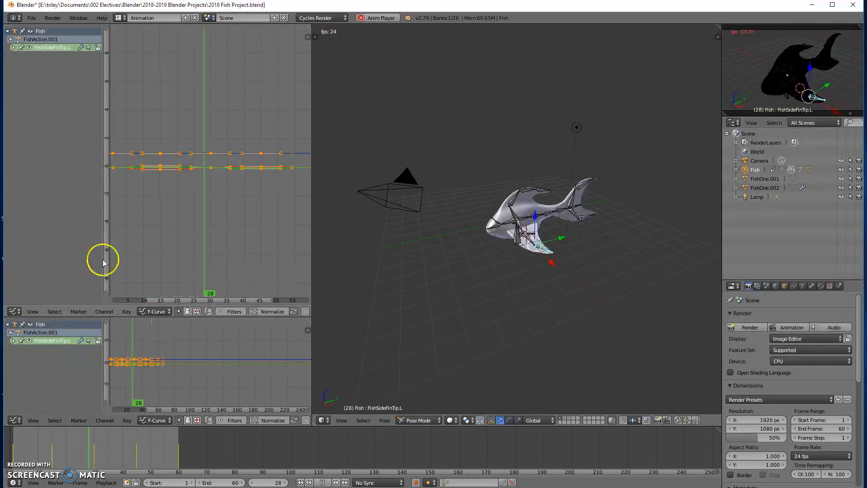
# Stop the animation playback
pyautogui.scroll(-1, 152, 165)
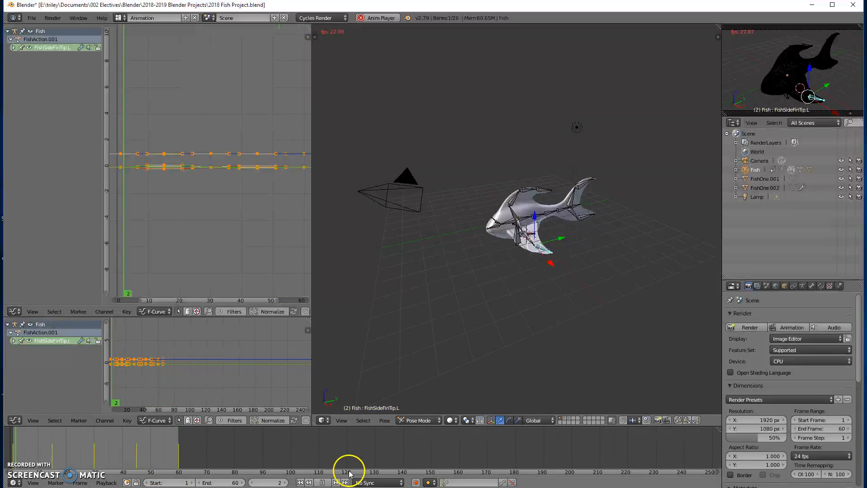
pyautogui.scroll(-1, 184, 147)
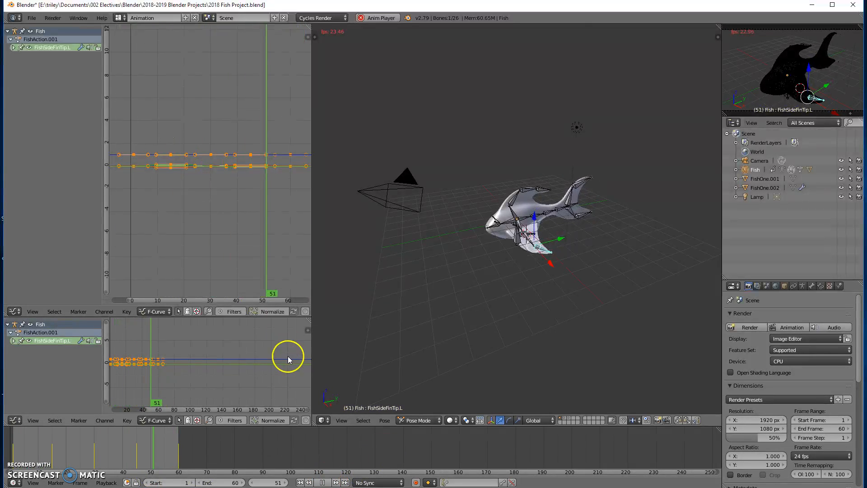
pyautogui.click(321, 483)
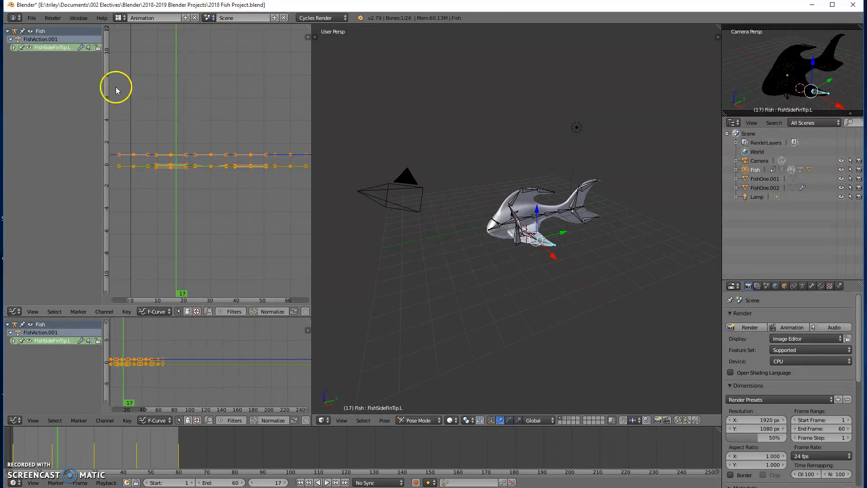
# Widen the Graph Editor area by moving its border into the 3D view
pyautogui.scroll(-1, 138, 107)
pyautogui.scroll(1, 161, 140)
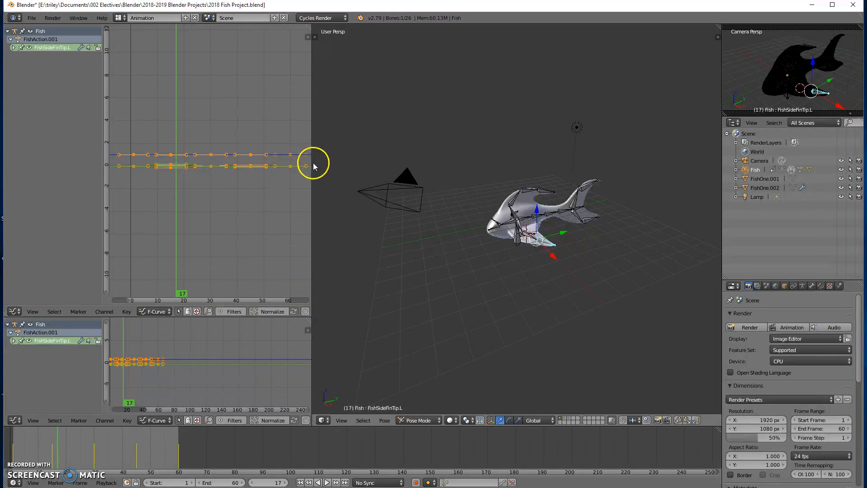
pyautogui.moveTo(313, 163); pyautogui.dragTo(559, 163)
pyautogui.moveTo(628, 221); pyautogui.dragTo(618, 171, button='middle')
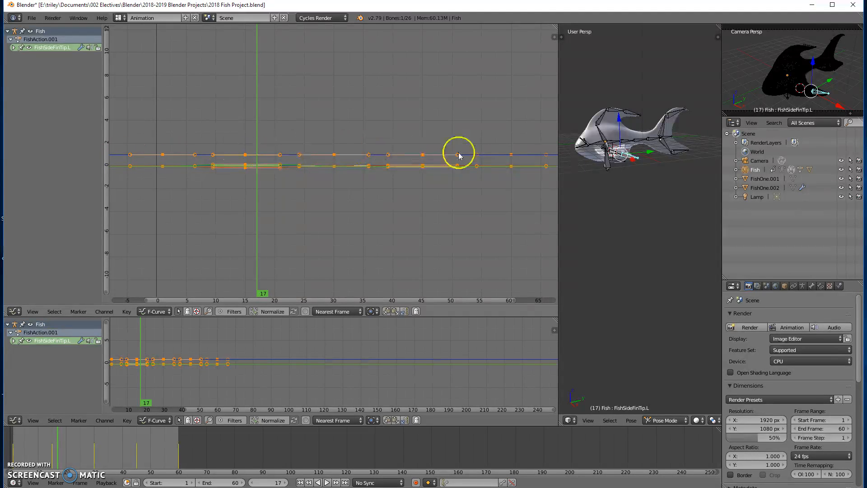
# Select all bones and frame their selected keyframe curves in the Graph Editor with View Selected
pyautogui.scroll(-5, 307, 196)
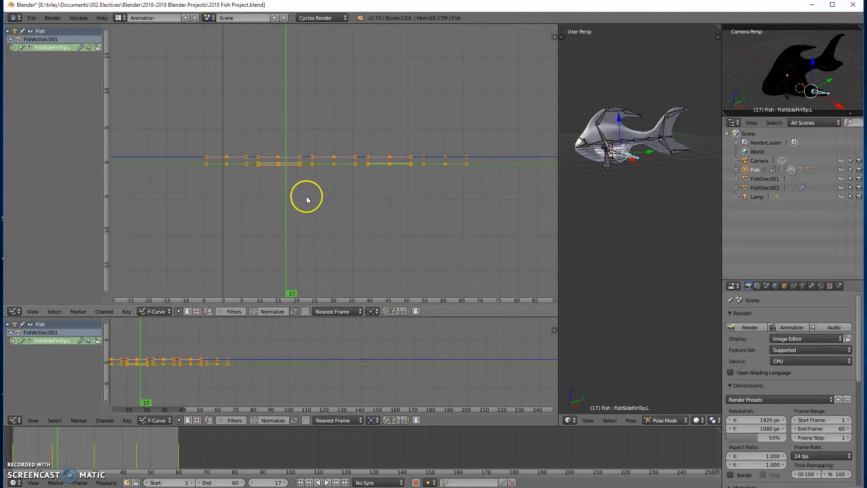
pyautogui.scroll(8, 277, 162)
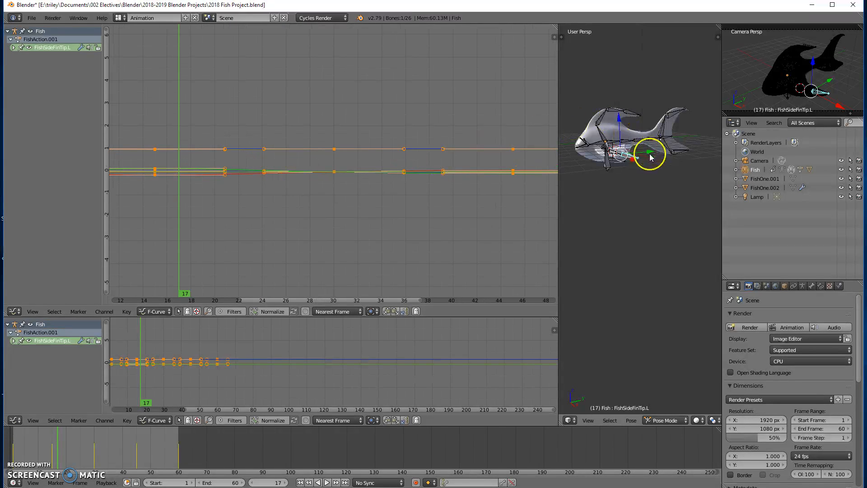
pyautogui.press('a')
pyautogui.press('a')
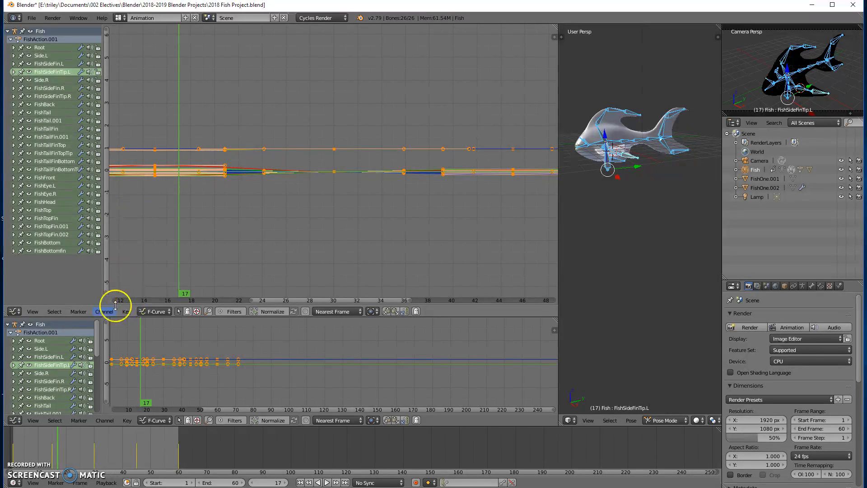
pyautogui.click(32, 311)
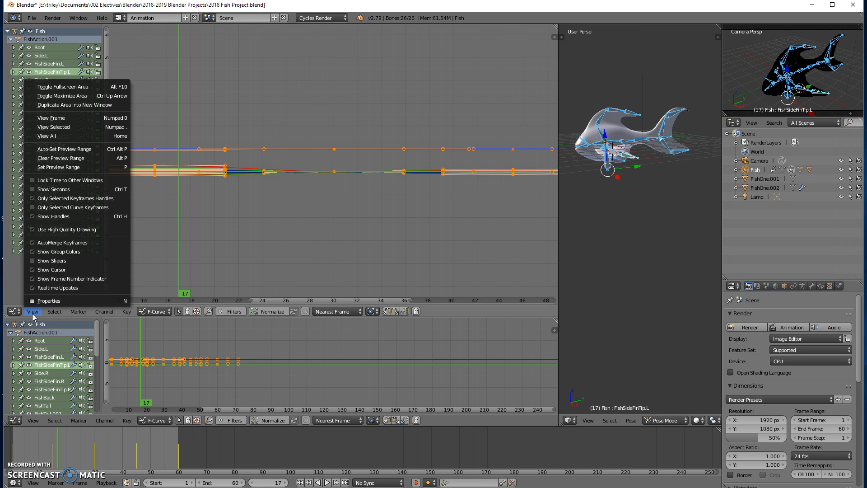
pyautogui.click(54, 313)
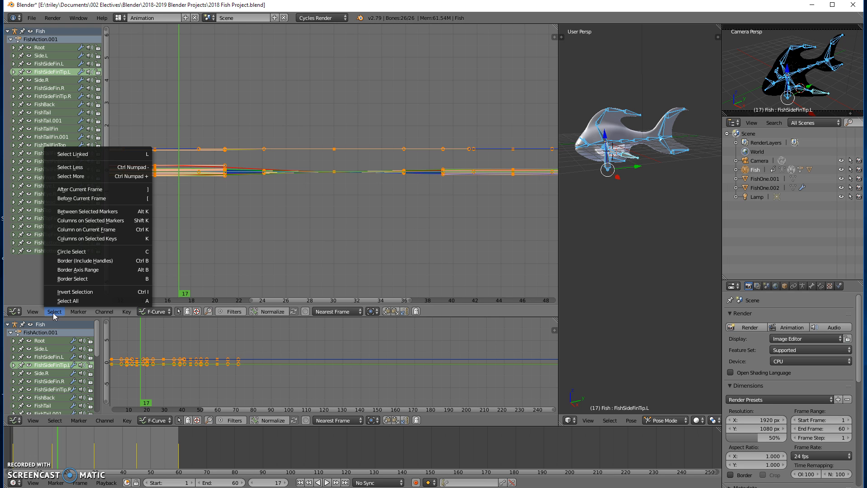
pyautogui.click(105, 311)
pyautogui.moveTo(27, 315)
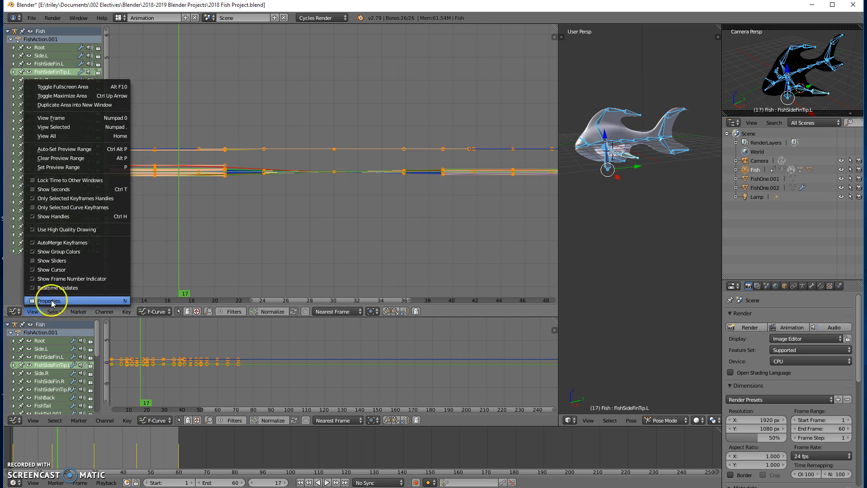
pyautogui.click(62, 128)
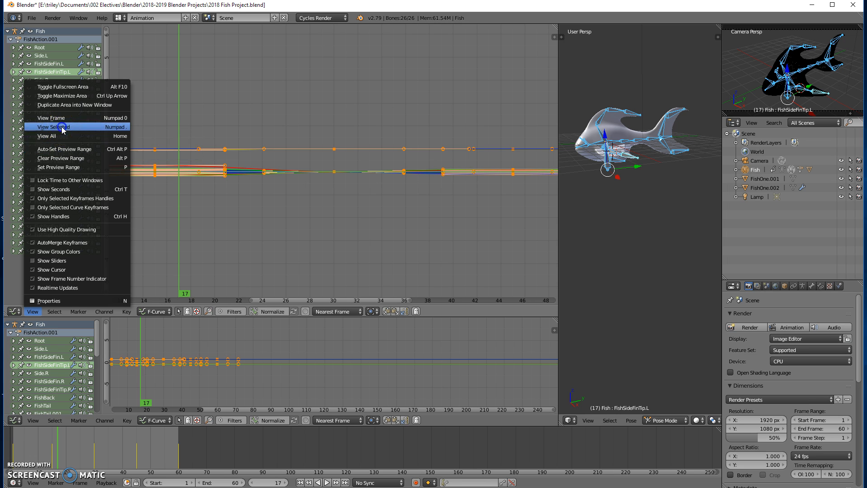
pyautogui.click(62, 128)
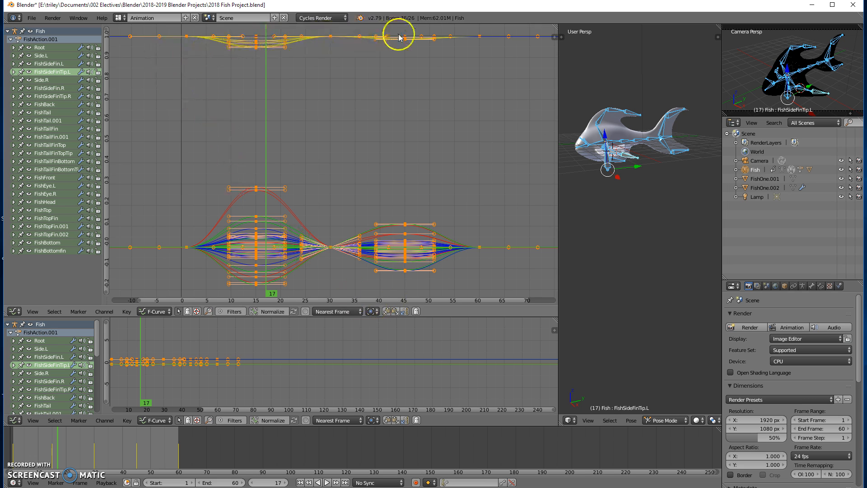
# Select individual bone channels such as FishTail and FishTop to inspect their curves
pyautogui.click(42, 112)
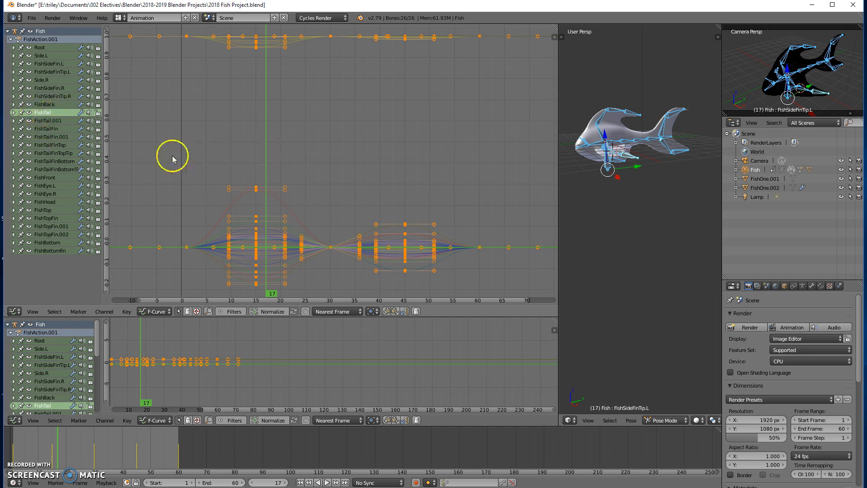
pyautogui.click(49, 162)
pyautogui.click(51, 178)
pyautogui.click(48, 211)
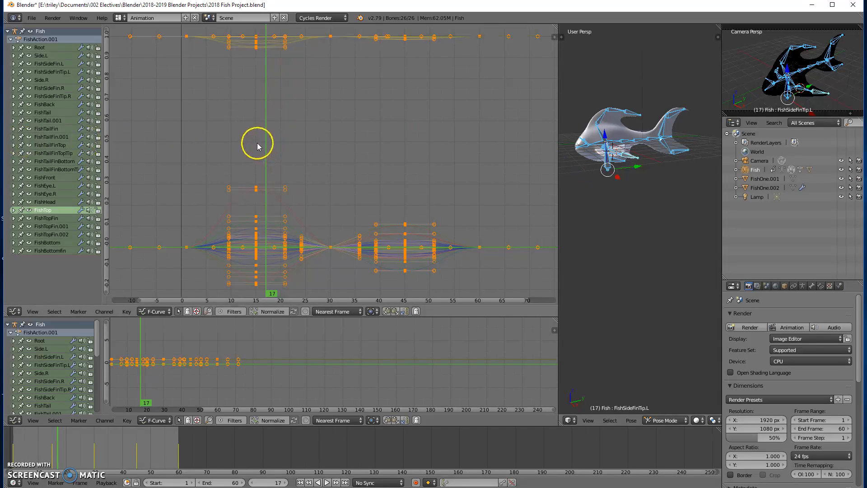
# Select all curves and set their extrapolation mode to Make Cyclic (F-Modifier)
pyautogui.press('a')
pyautogui.press('a')
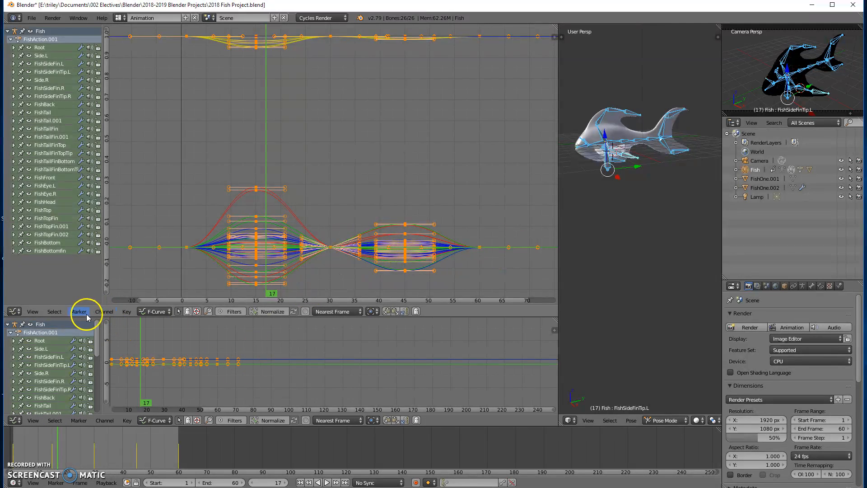
pyautogui.click(109, 312)
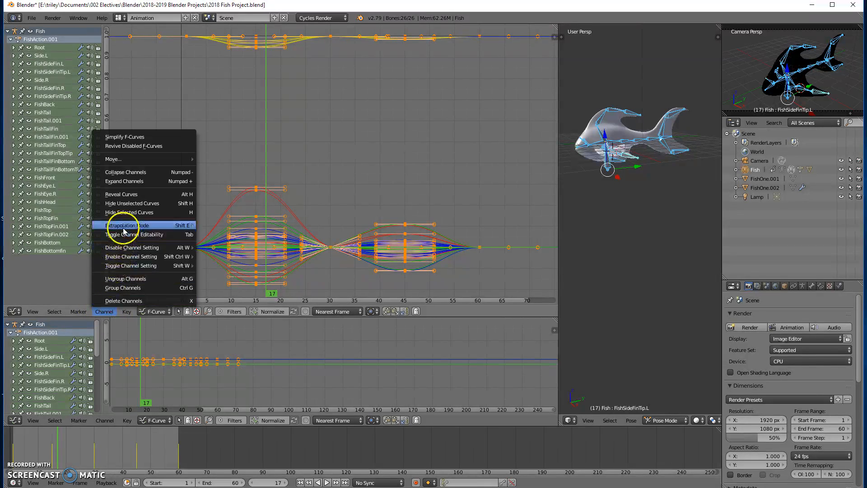
pyautogui.moveTo(126, 226)
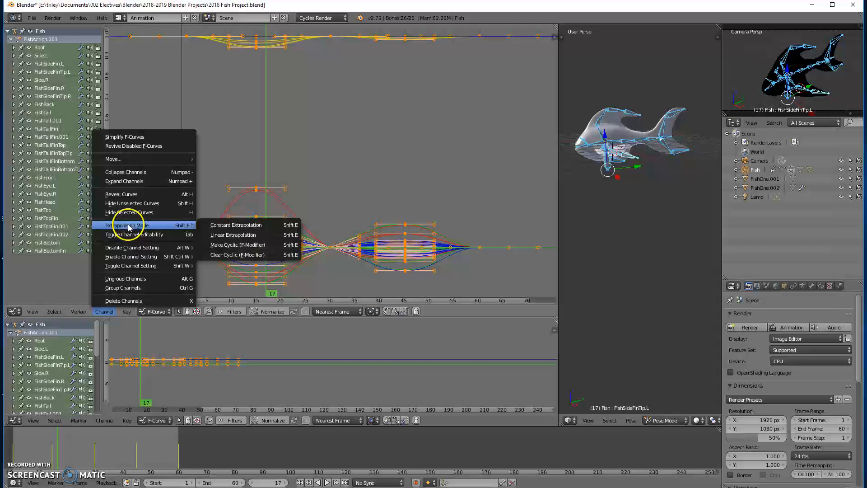
pyautogui.click(246, 248)
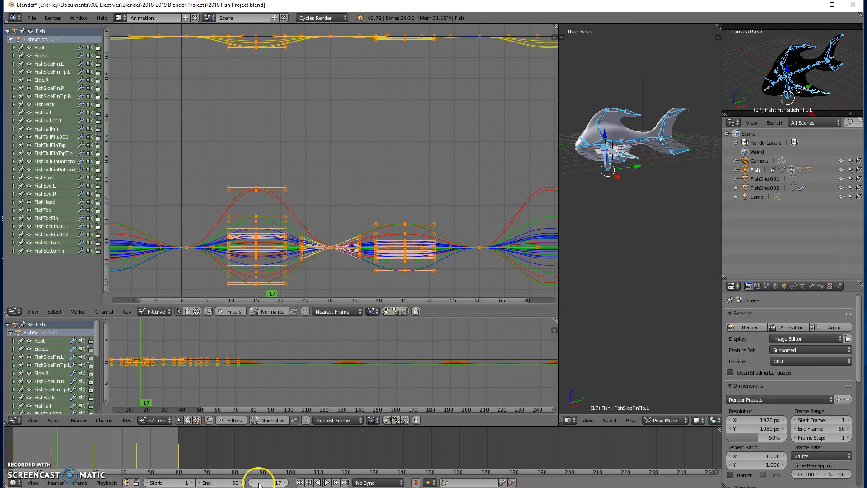
# Set the scene's end frame to 500
pyautogui.click(232, 484)
pyautogui.click(235, 483)
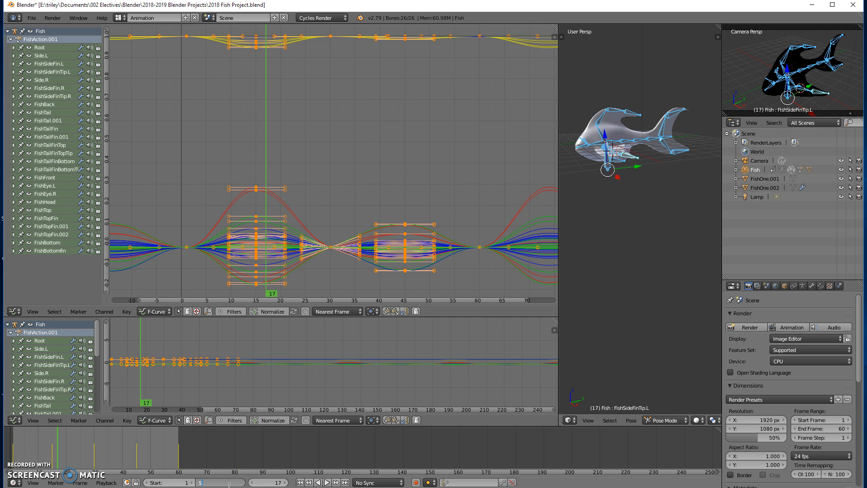
pyautogui.press('Return')
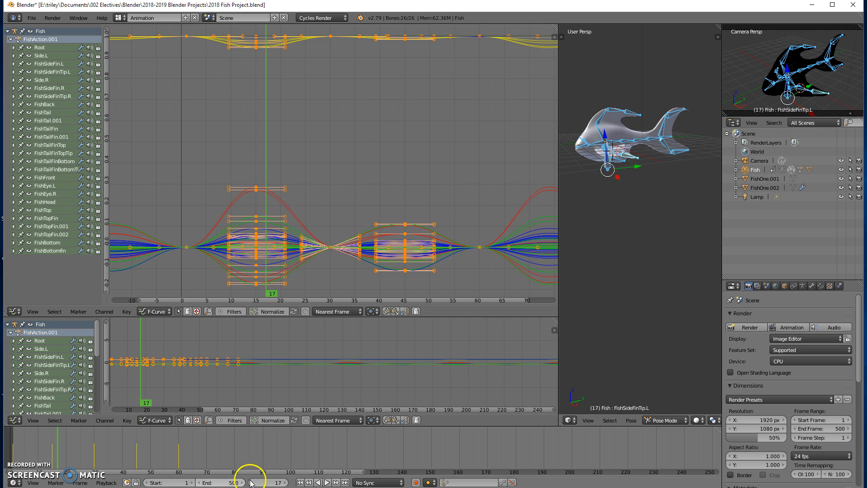
# Play the cyclic animation and watch the fish in a maximized 3D view, then stop playback
pyautogui.click(298, 483)
pyautogui.click(327, 482)
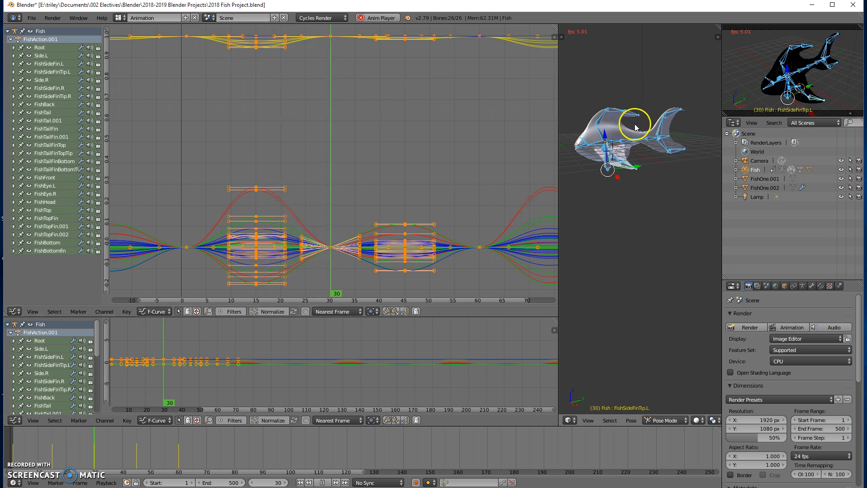
pyautogui.hotkey('shift', 'space')
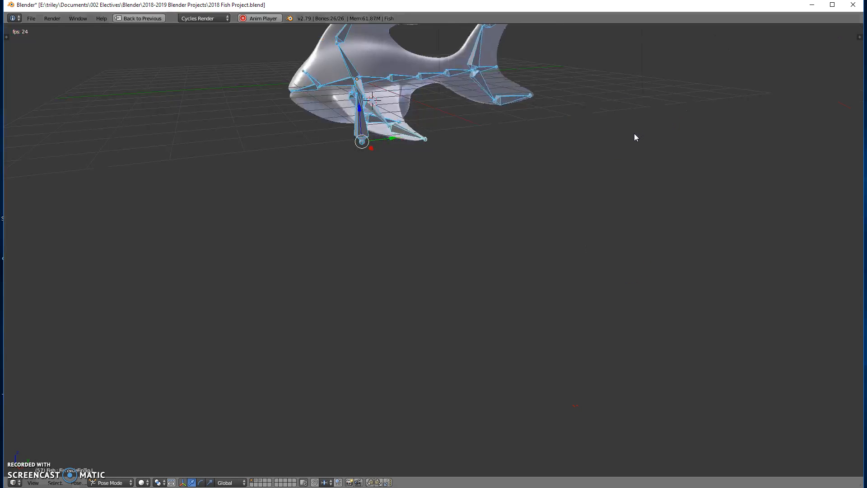
pyautogui.moveTo(380, 143); pyautogui.dragTo(410, 312, button='middle')
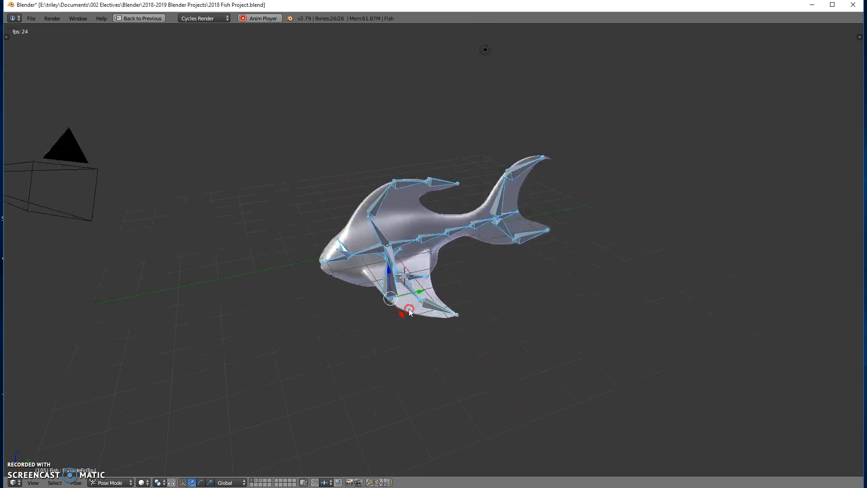
pyautogui.scroll(4, 410, 312)
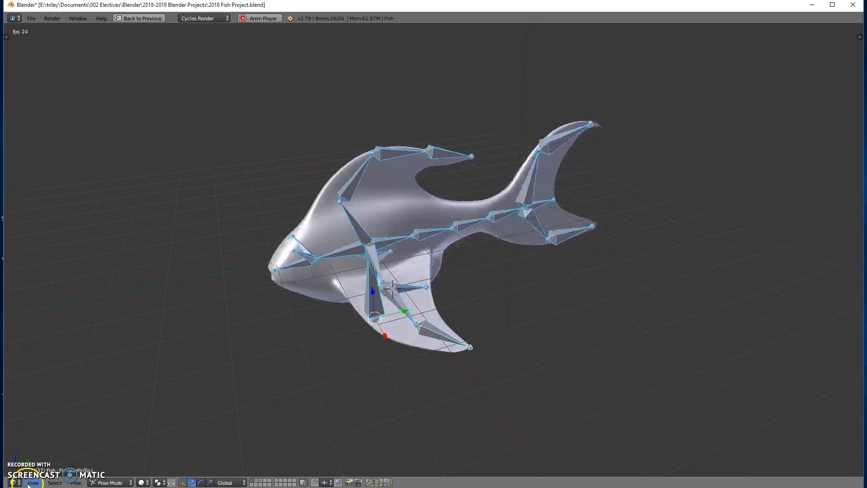
pyautogui.click(445, 253)
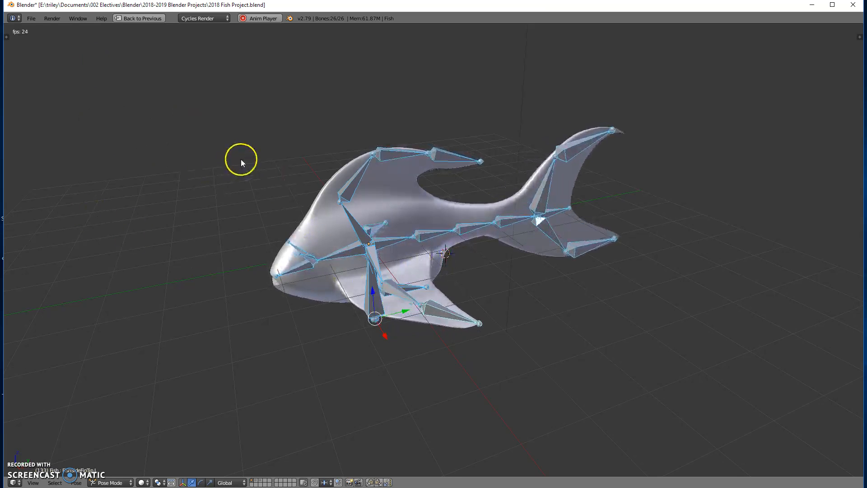
pyautogui.hotkey('ctrl', 'Up')
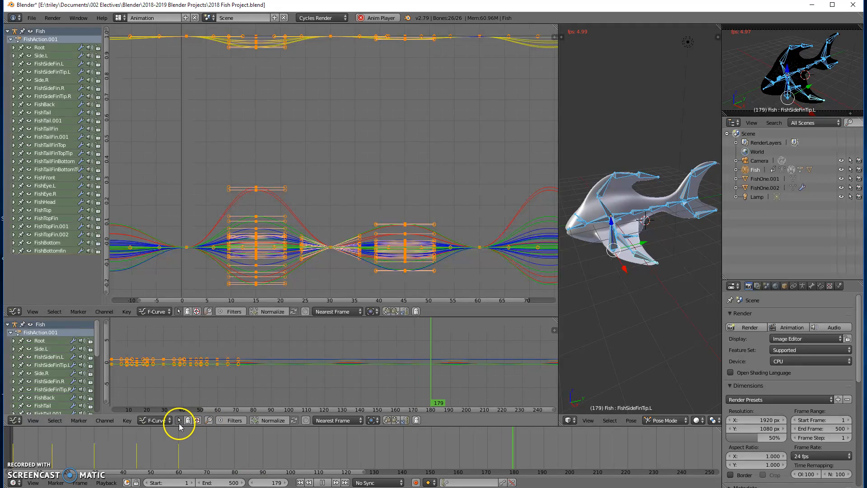
pyautogui.click(323, 483)
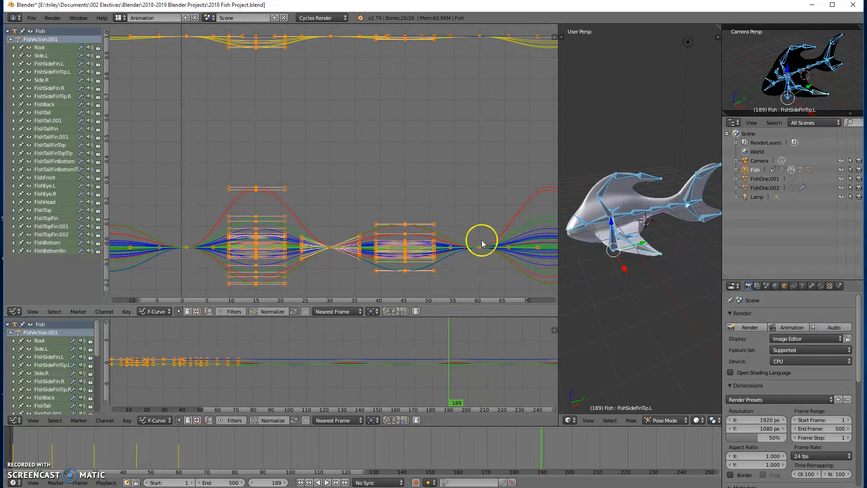
# Examine the repeating curves along the Graph Editor timeline
pyautogui.moveTo(490, 207)
pyautogui.mouseDown(button='middle')
pyautogui.moveTo(122, 209)
pyautogui.moveTo(456, 219)
pyautogui.moveTo(189, 227)
pyautogui.moveTo(494, 217)
pyautogui.moveTo(481, 207)
pyautogui.mouseUp(button='middle')
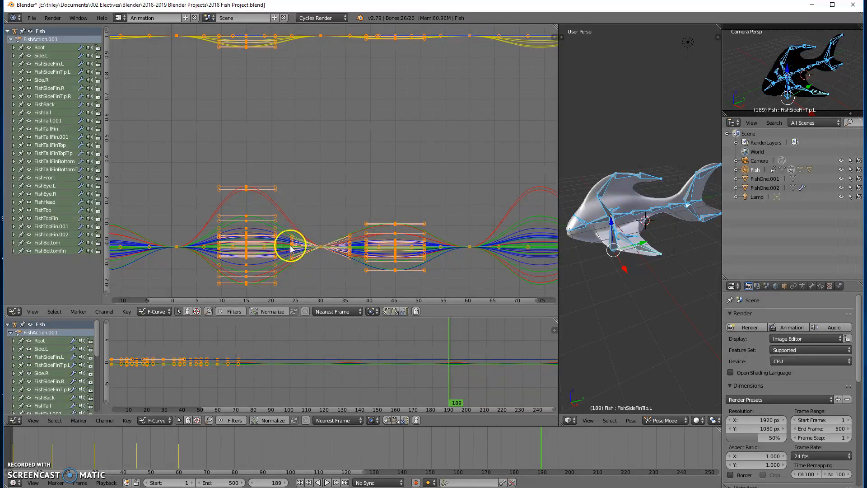
pyautogui.rightClick(469, 248)
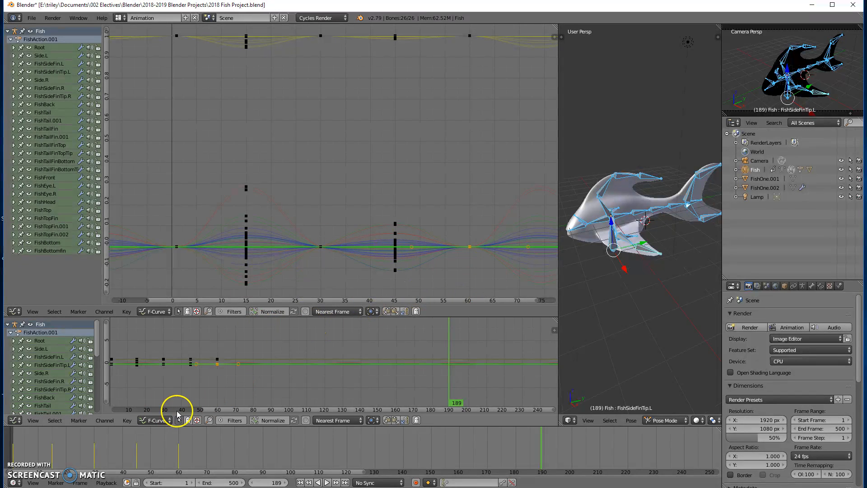
pyautogui.moveTo(463, 176); pyautogui.dragTo(538, 163, button='middle')
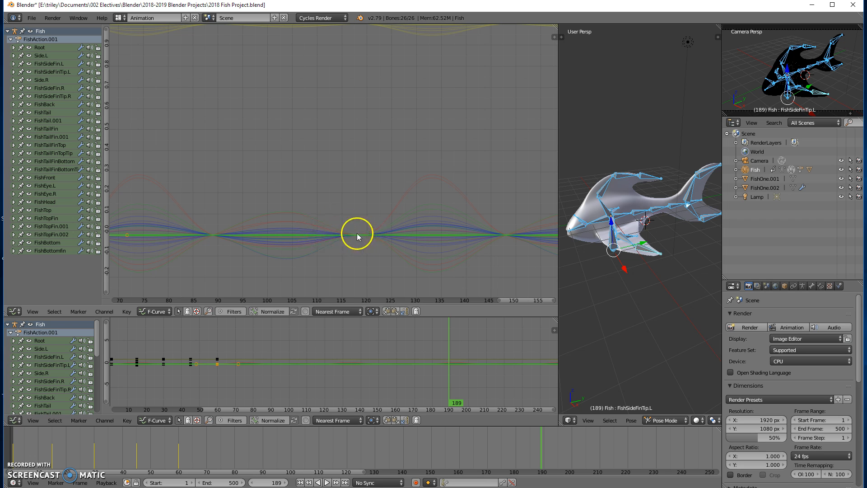
pyautogui.moveTo(300, 275); pyautogui.dragTo(274, 255, button='middle')
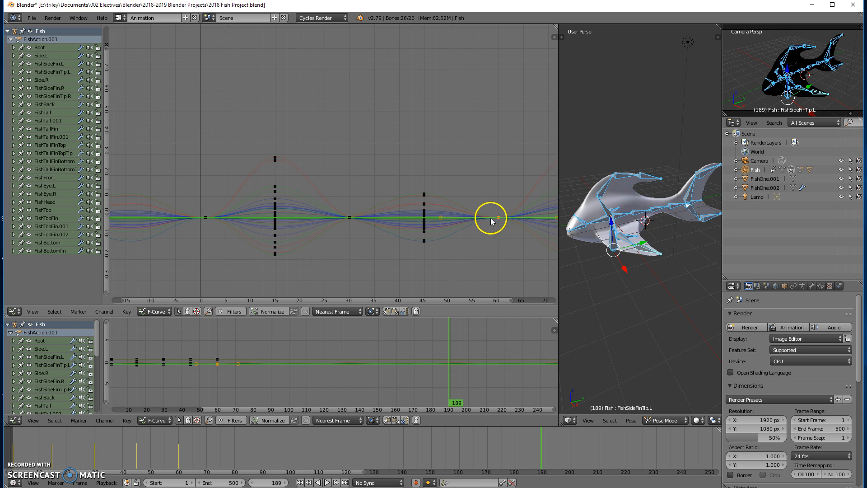
pyautogui.moveTo(499, 240); pyautogui.dragTo(396, 244, button='middle')
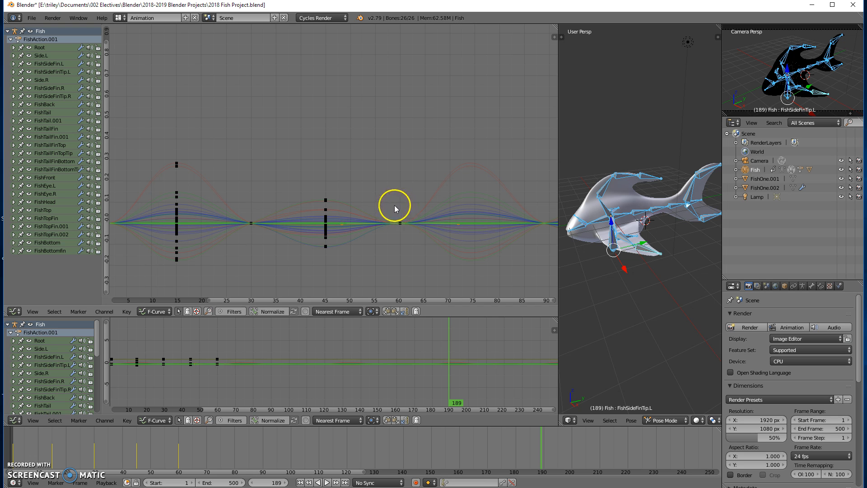
pyautogui.press('Home')
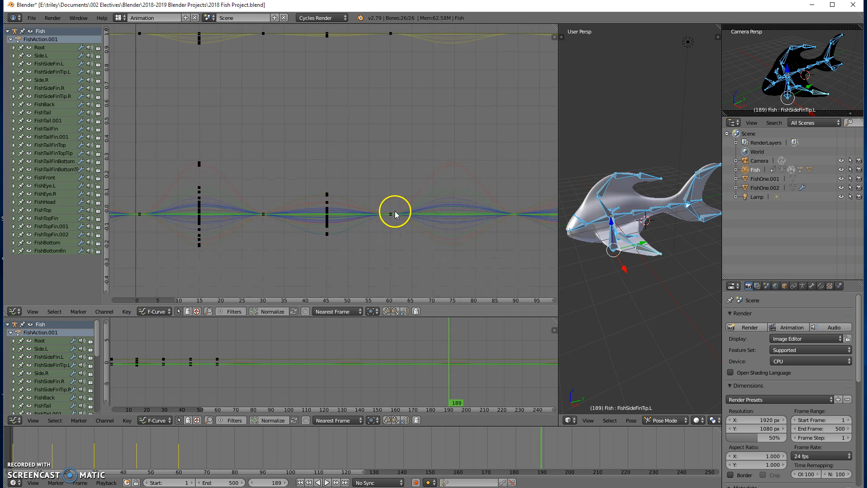
pyautogui.moveTo(395, 114); pyautogui.dragTo(387, 128, button='middle')
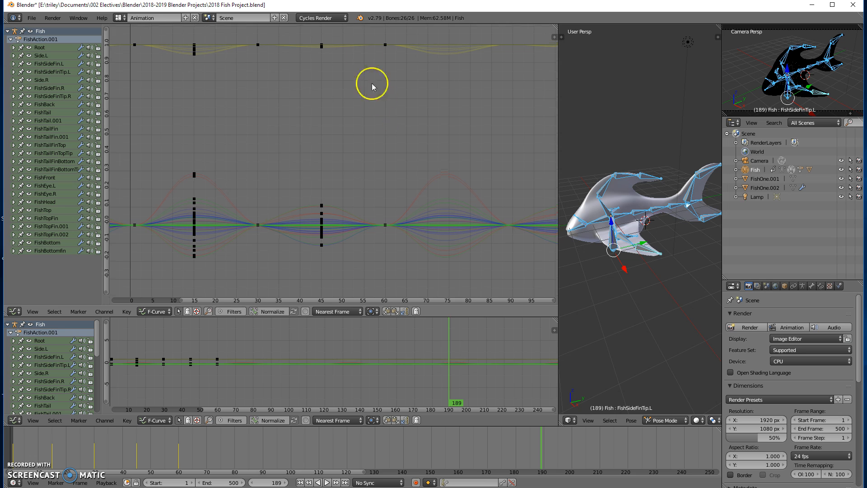
# Box-select the keyframes around frame 60 and try moving them along X, cancelling the move
pyautogui.press('b')
pyautogui.moveTo(378, 32); pyautogui.dragTo(404, 237)
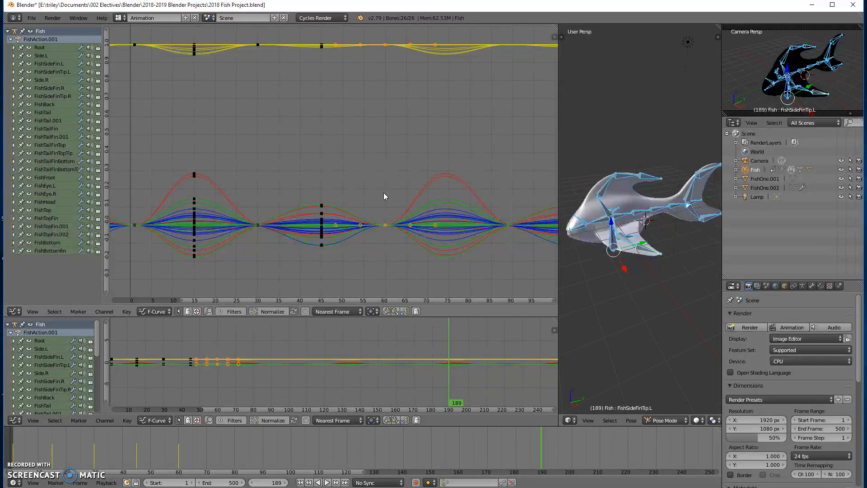
pyautogui.press('g')
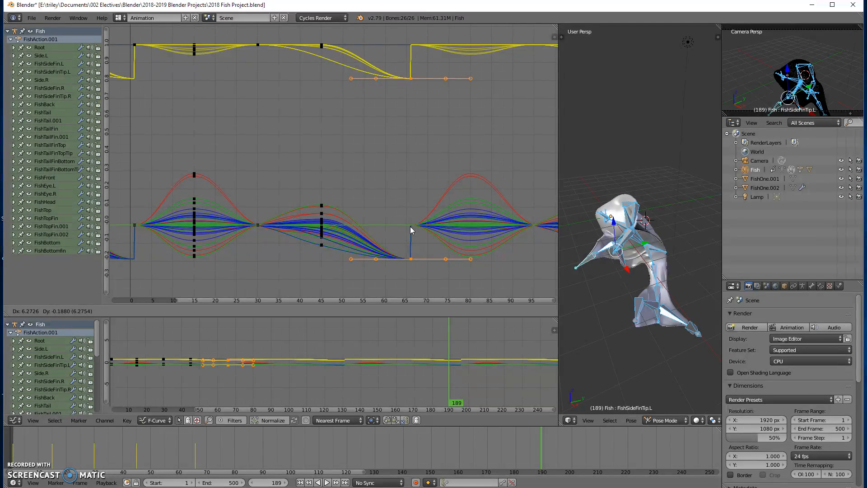
pyautogui.press('x')
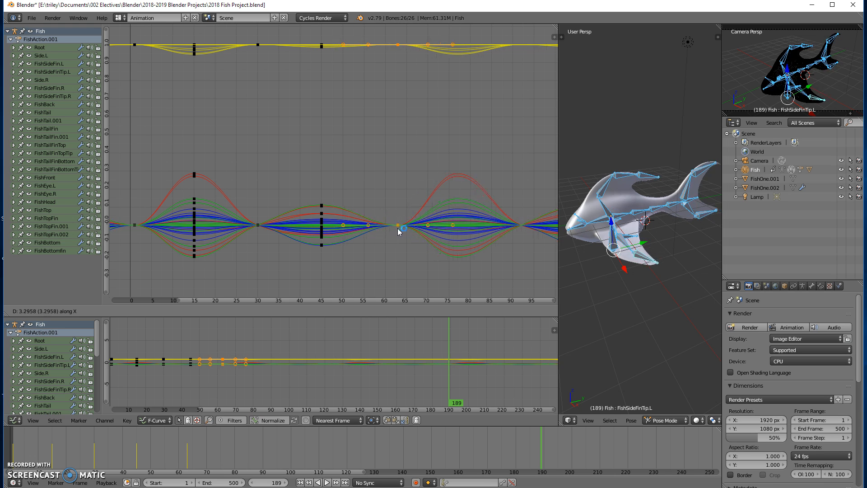
pyautogui.press('Escape')
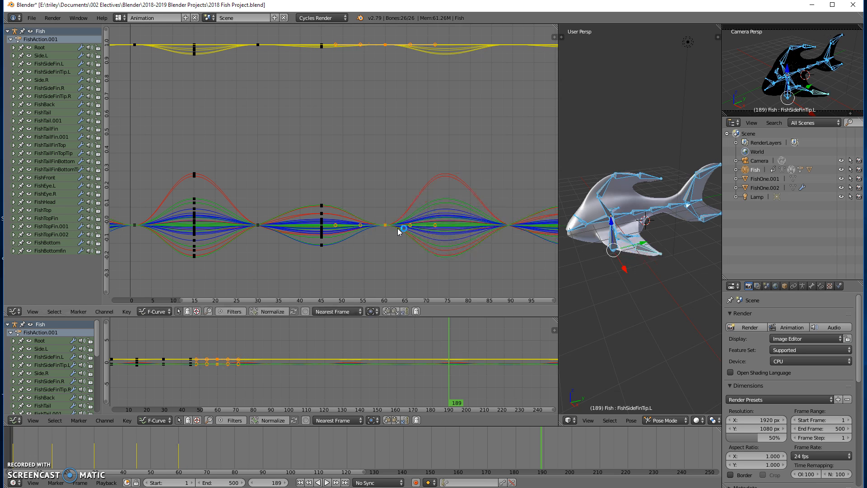